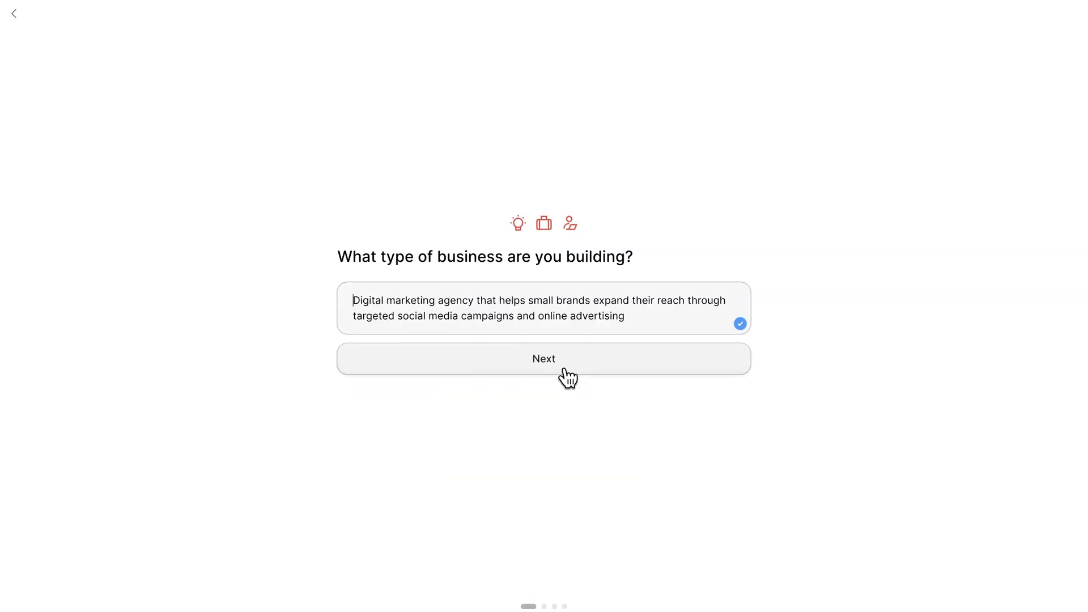
Submit the business description, choose $1,001 to $5,000 monthly revenue, and preview the site at mobile width.
left_click(565, 368)
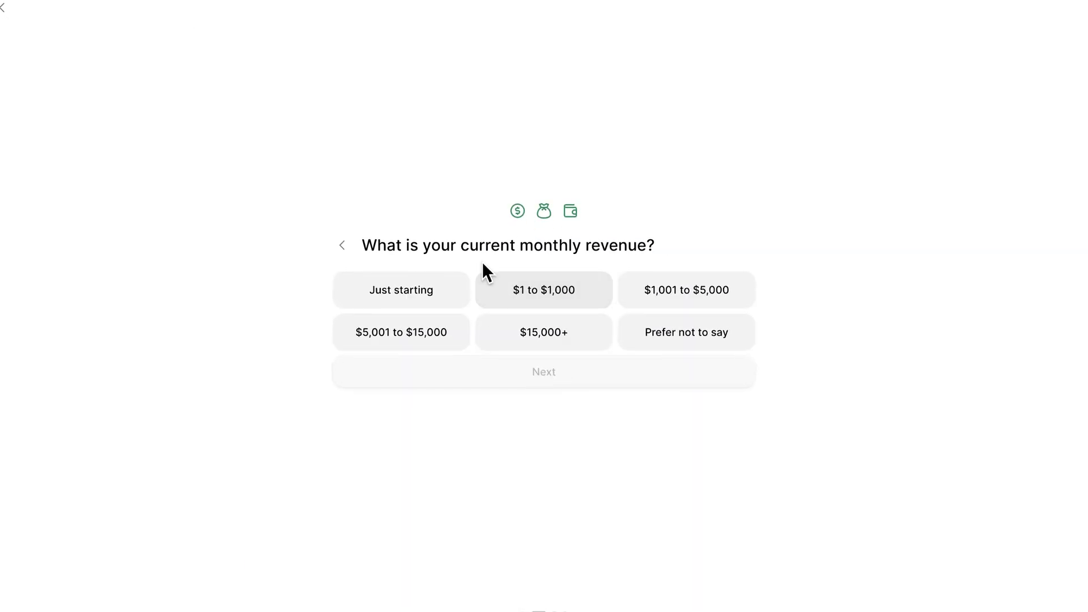
left_click(661, 298)
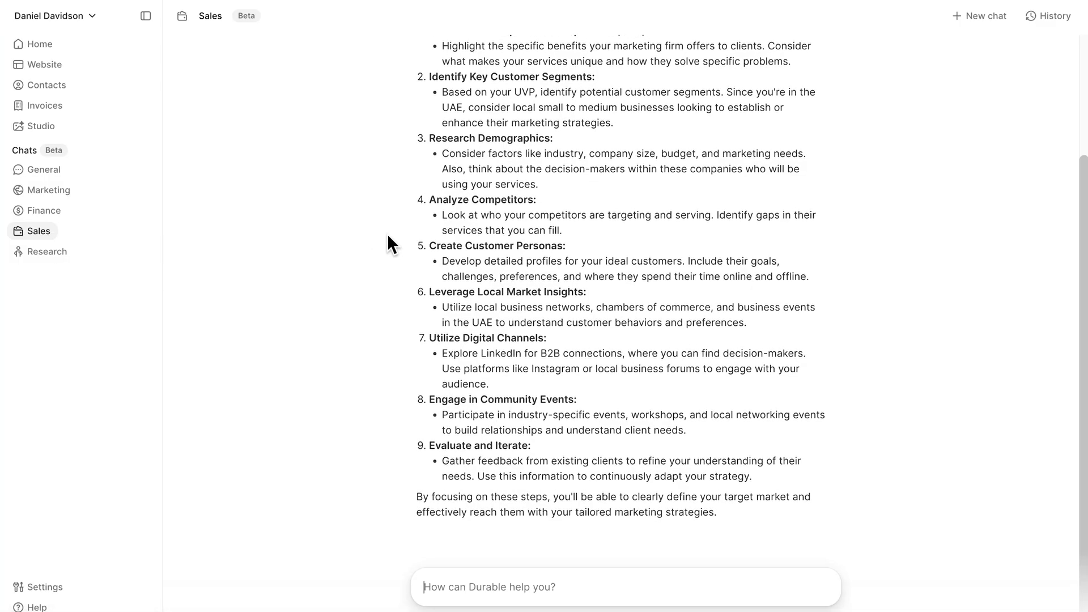
scroll(389, 242, "up", 3)
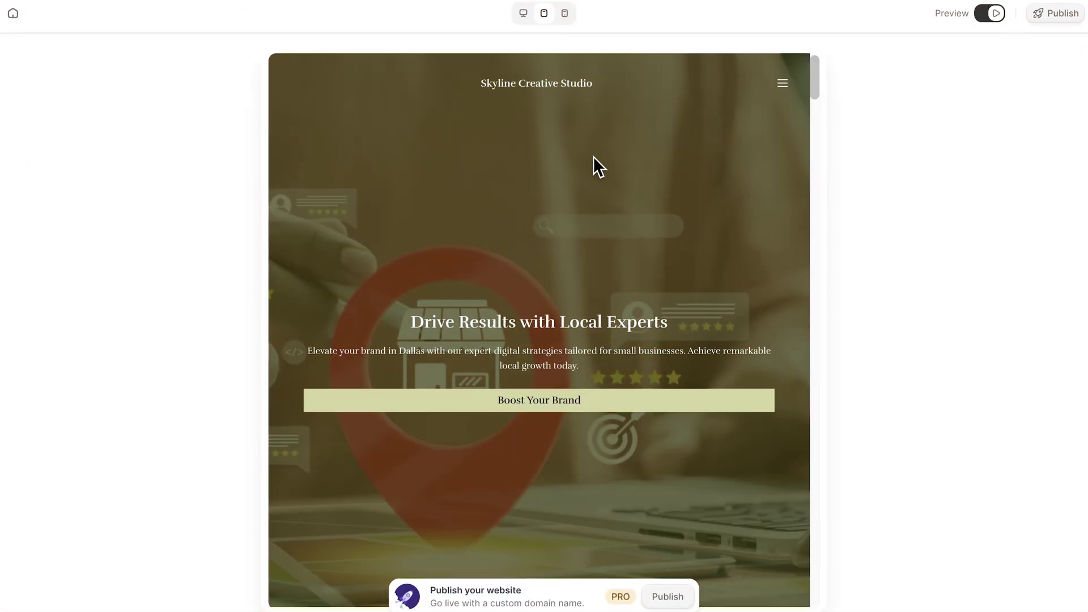
scroll(594, 155, "down", 6)
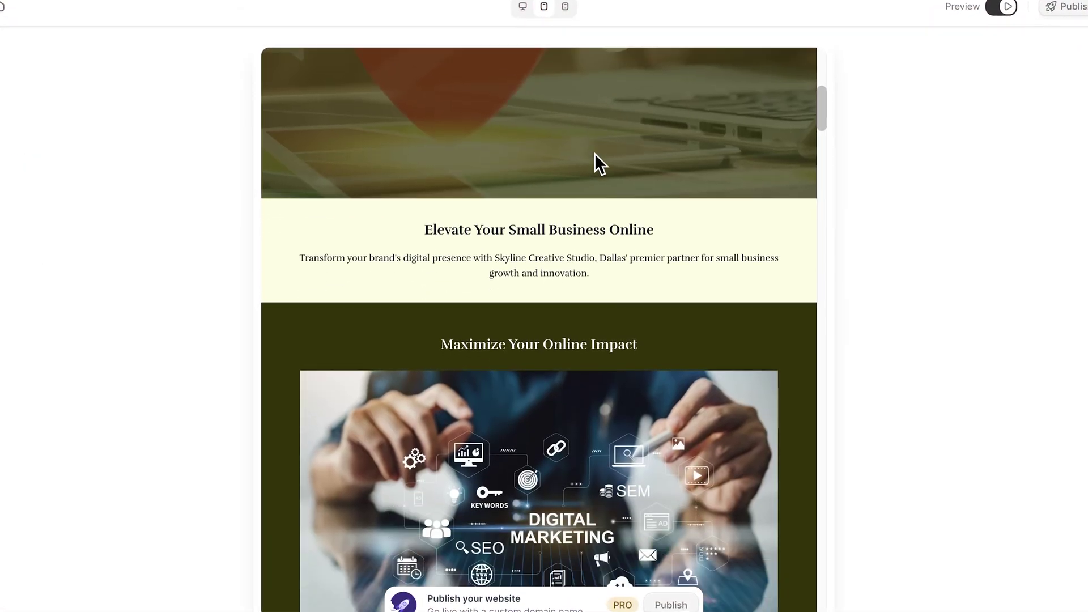
left_click(566, 7)
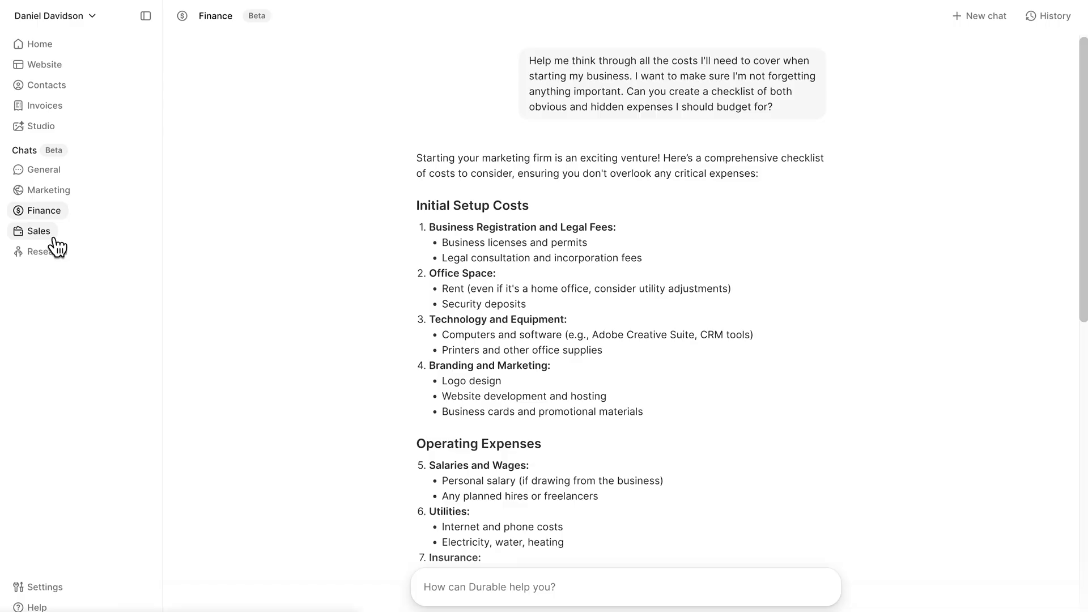
Open the Sales chat and scroll back through its advice.
left_click(55, 238)
scroll(387, 233, "up", 3)
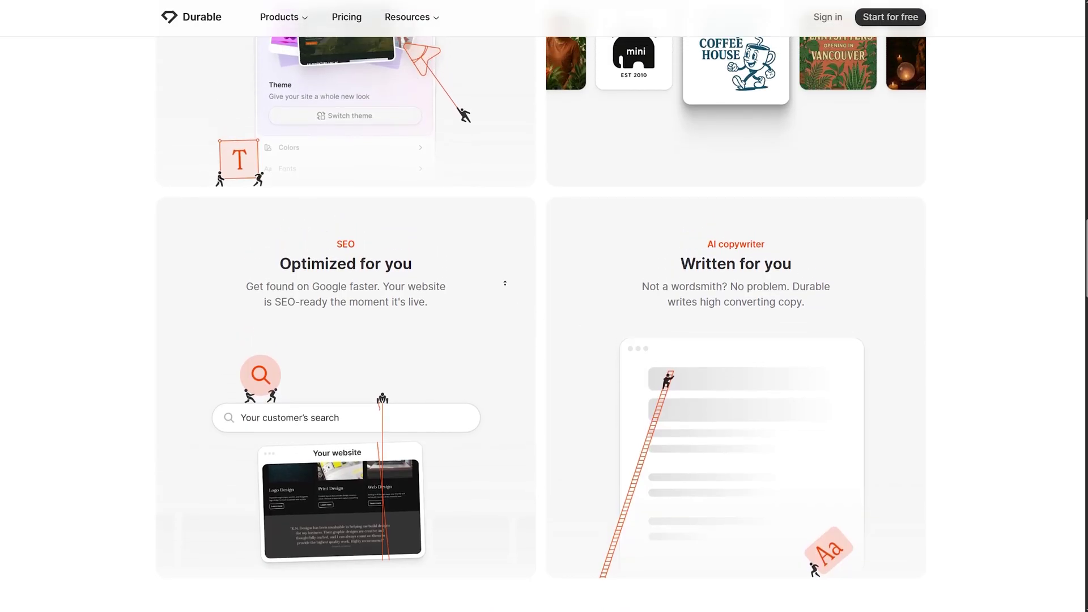
scroll(502, 280, "up", 5)
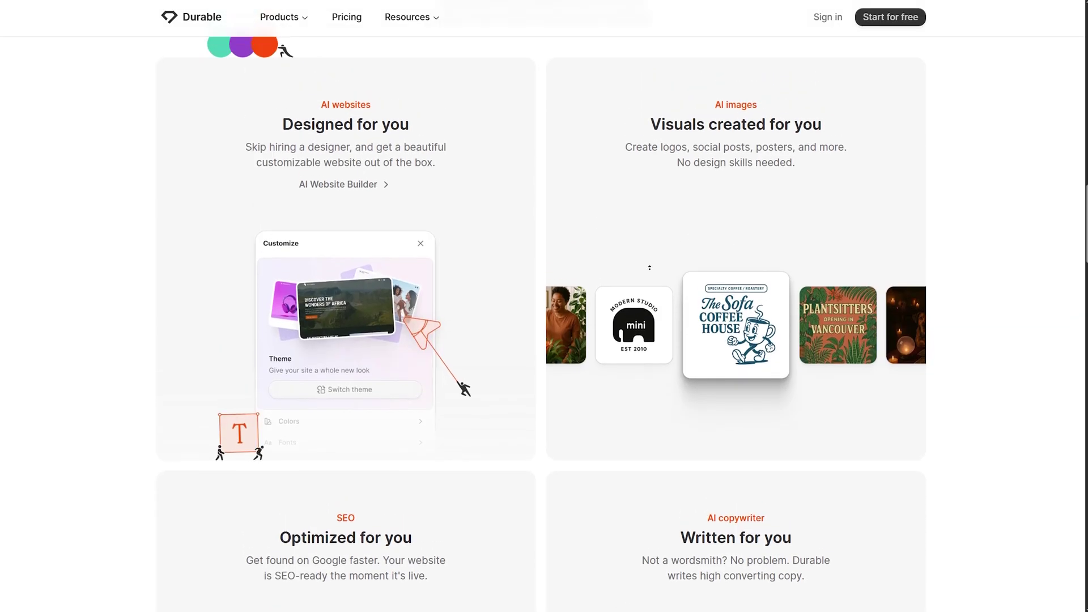
scroll(643, 264, "up", 4)
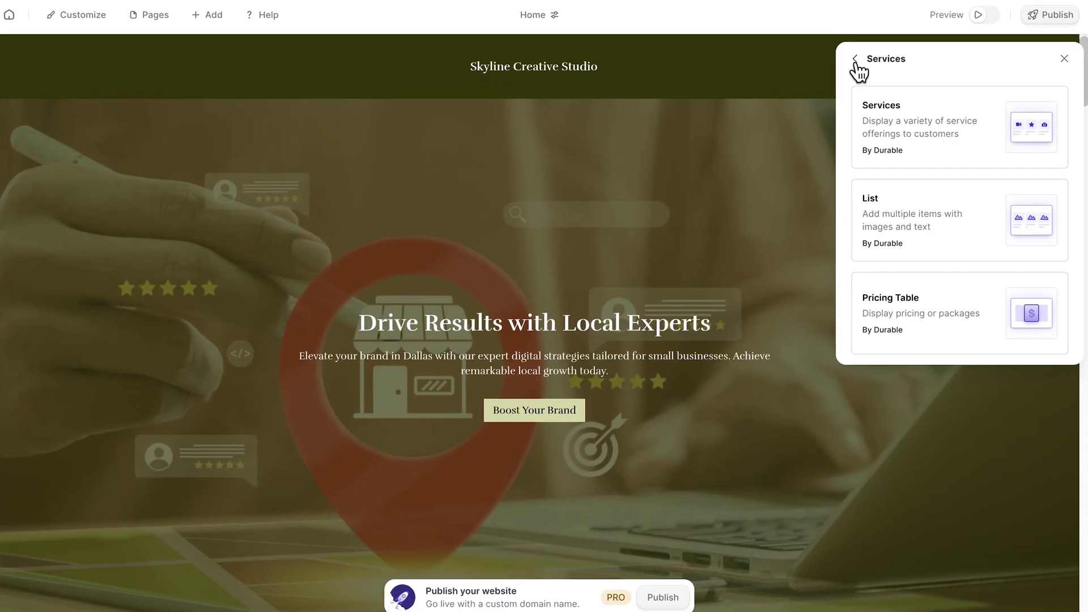
Check the Business hours section options, then open the Marketing chat.
left_click(852, 66)
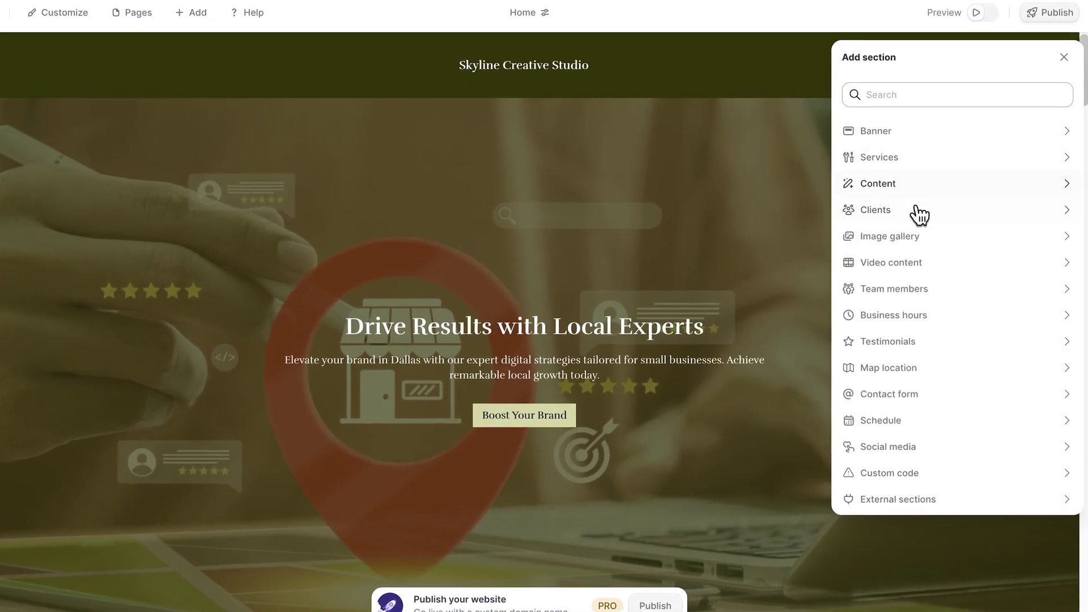
left_click(909, 318)
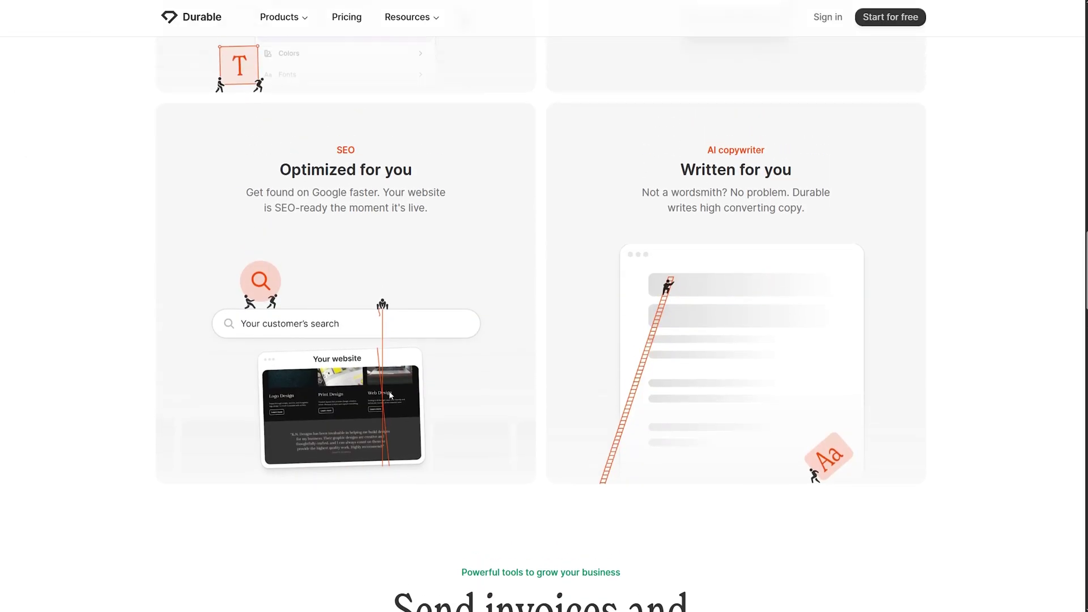
scroll(341, 313, "up", 1)
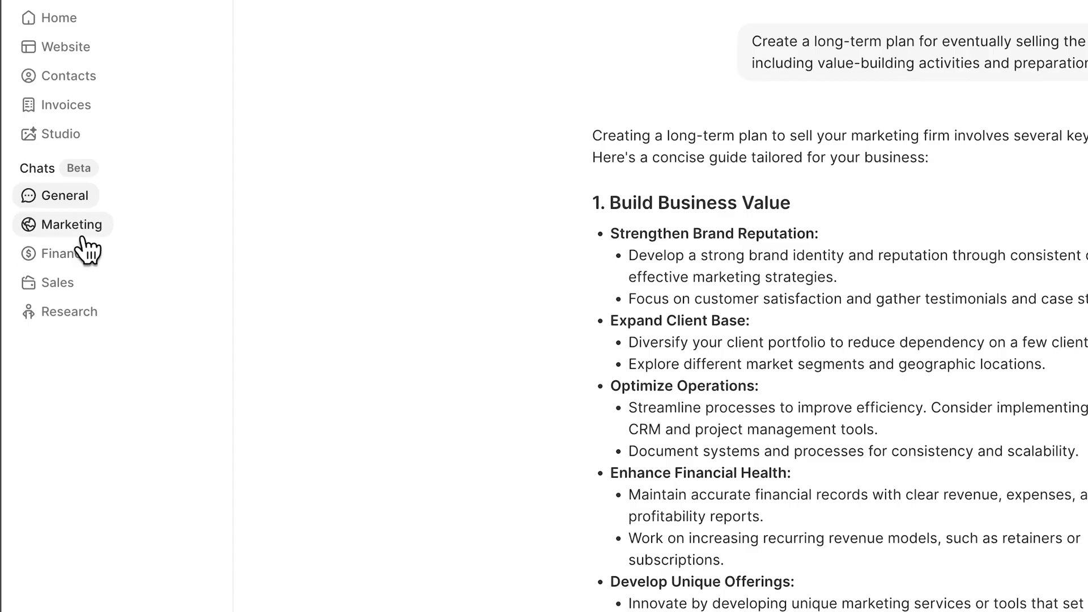
left_click(81, 234)
scroll(506, 271, "up", 7)
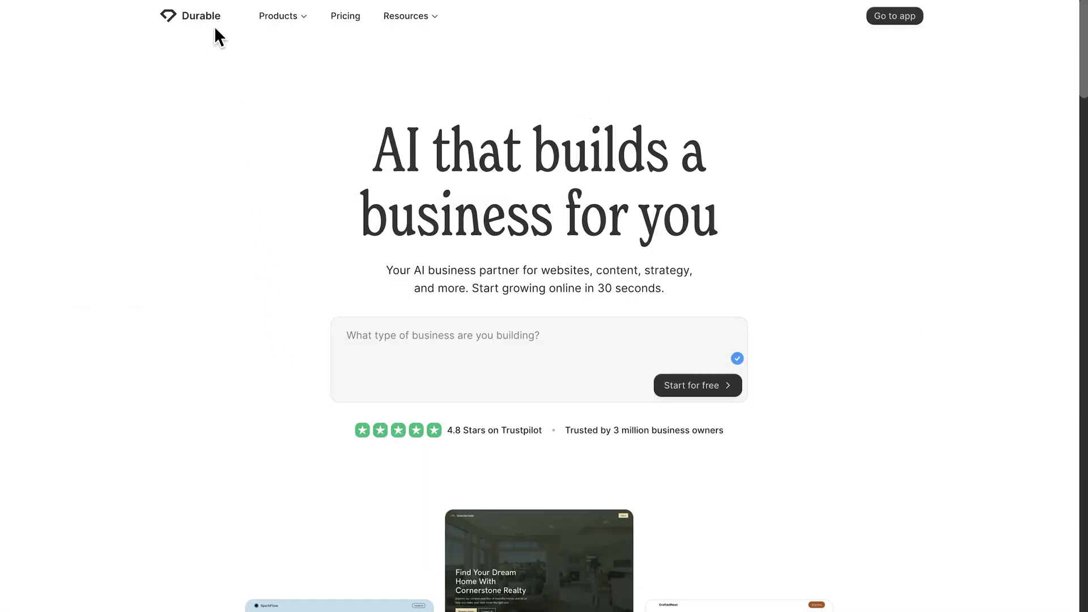
Look over the Products and Resources menus on Durable's homepage.
mouse_move(294, 25)
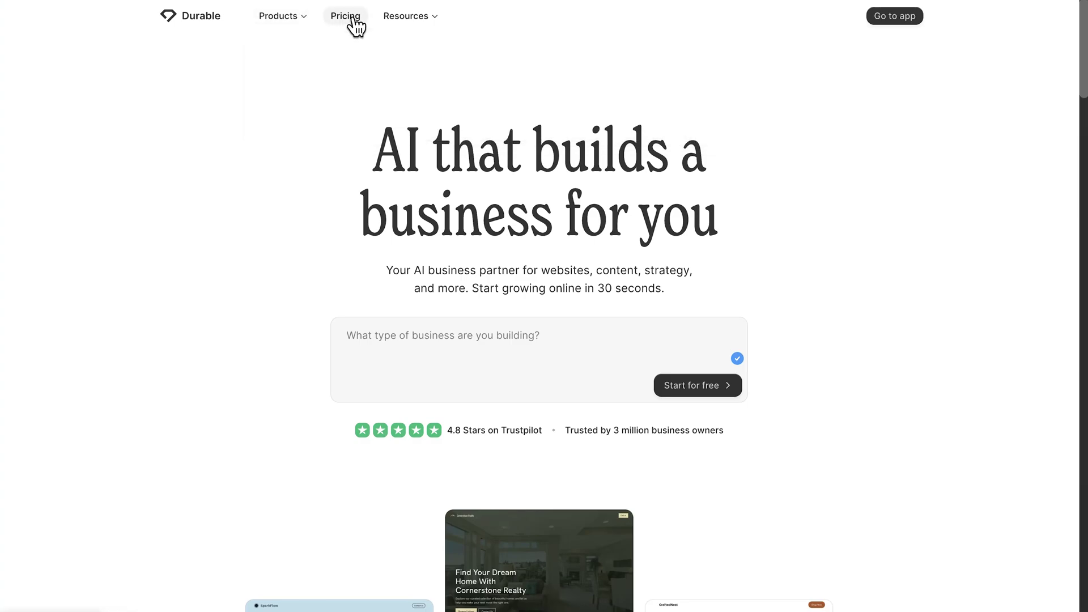
mouse_move(391, 26)
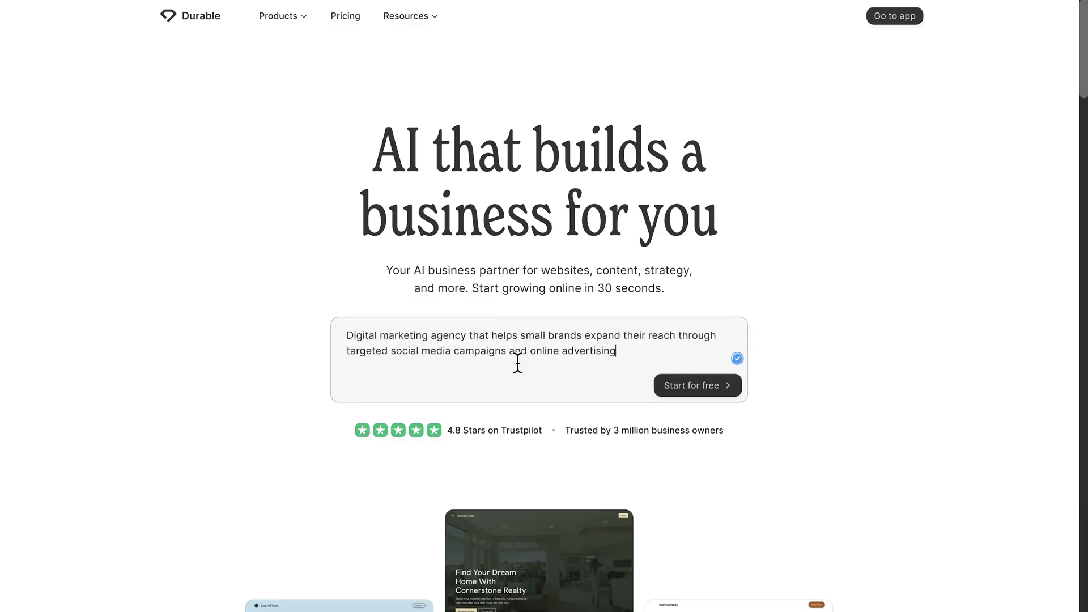
Start building from the description, pick $1,001 to $5,000 monthly revenue, and continue to the location question.
left_click(681, 390)
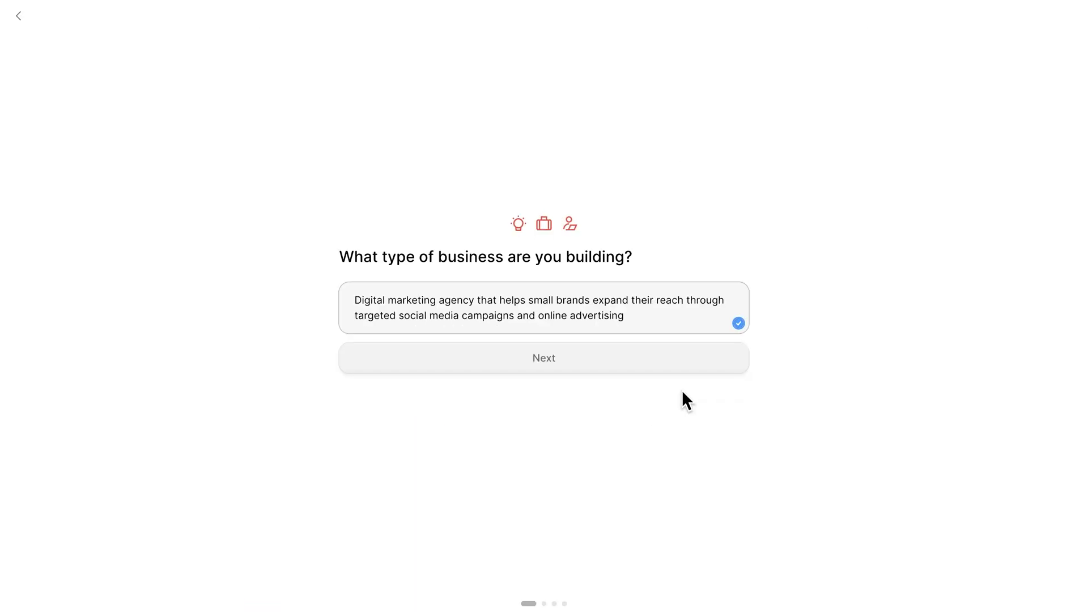
left_click(569, 372)
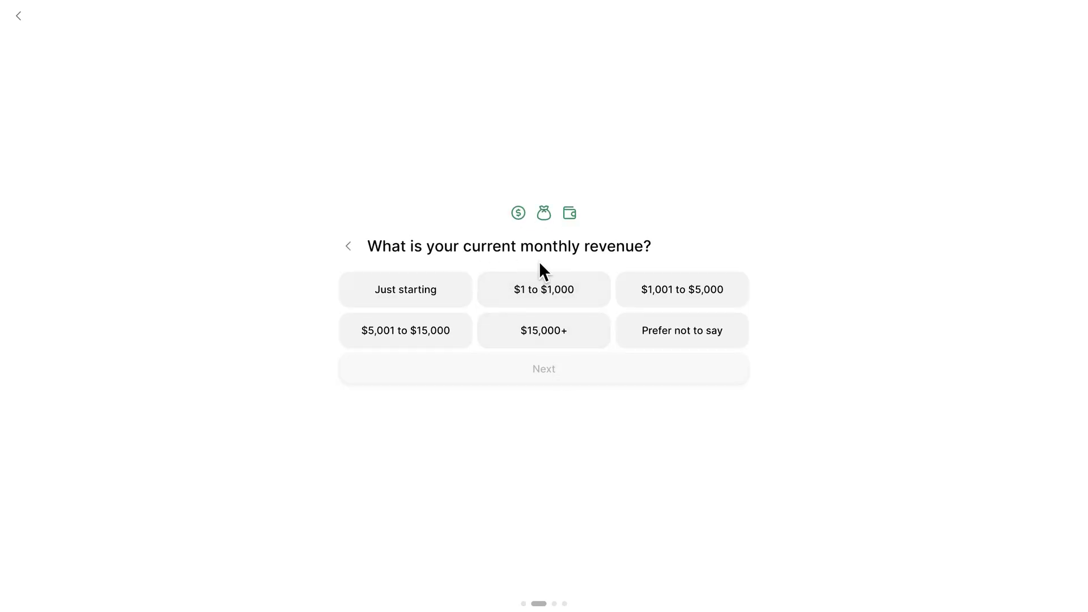
left_click(657, 297)
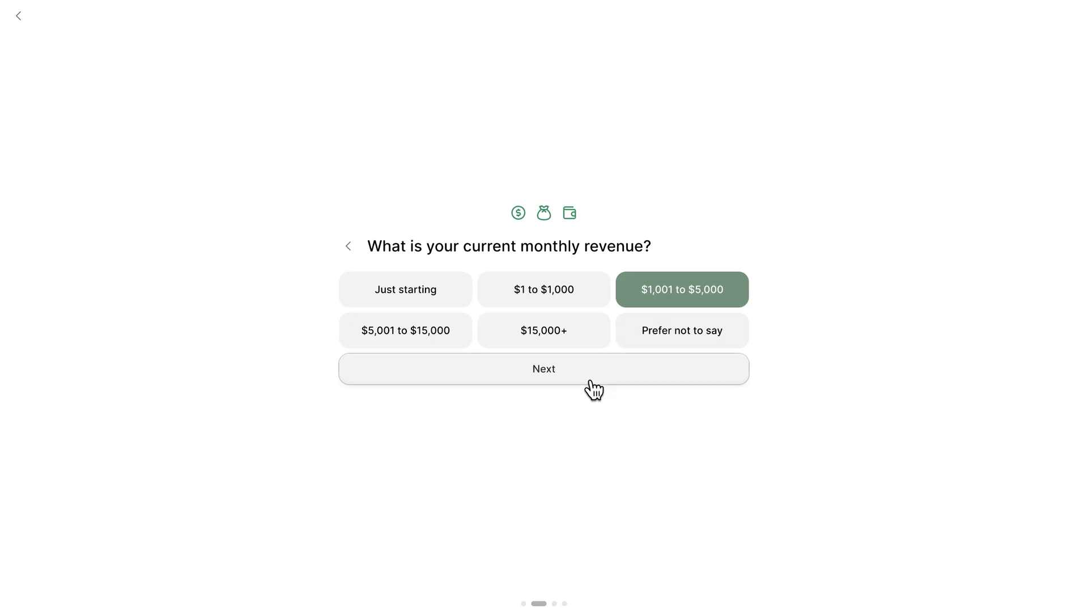
left_click(590, 381)
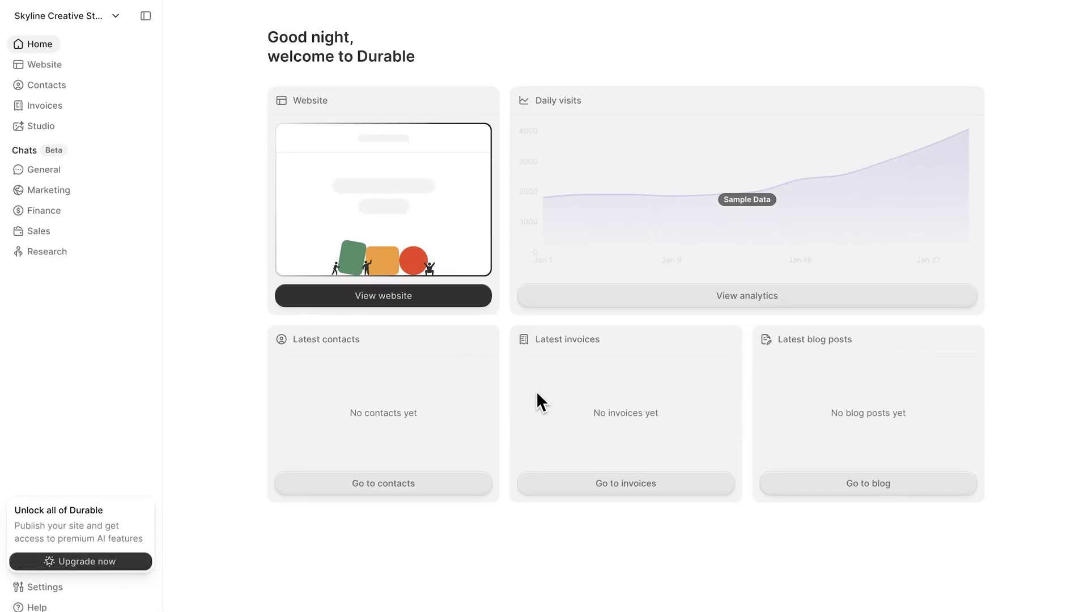
Open the generated Skyline Creative Studio website from the dashboard's Website card.
left_click(401, 298)
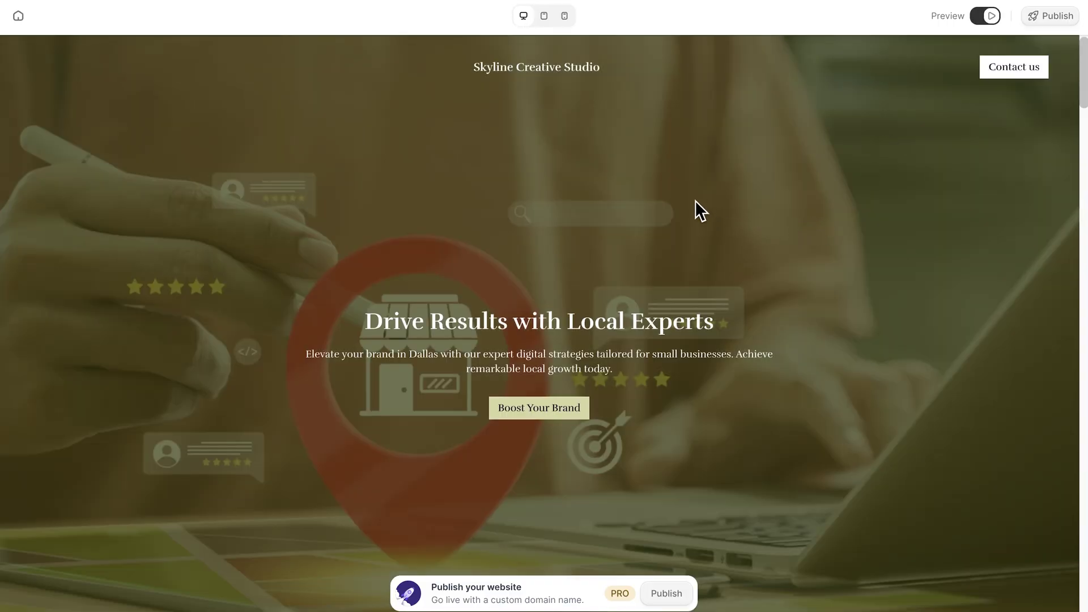
Preview the Skyline Creative Studio site at tablet width, then at mobile width.
left_click(544, 17)
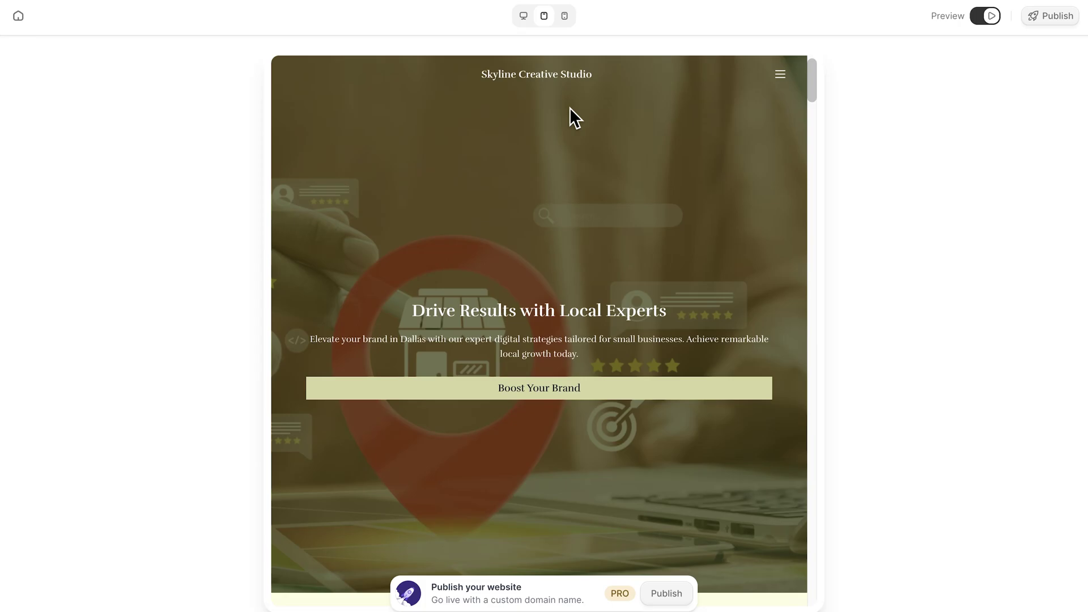
scroll(593, 158, "down", 2)
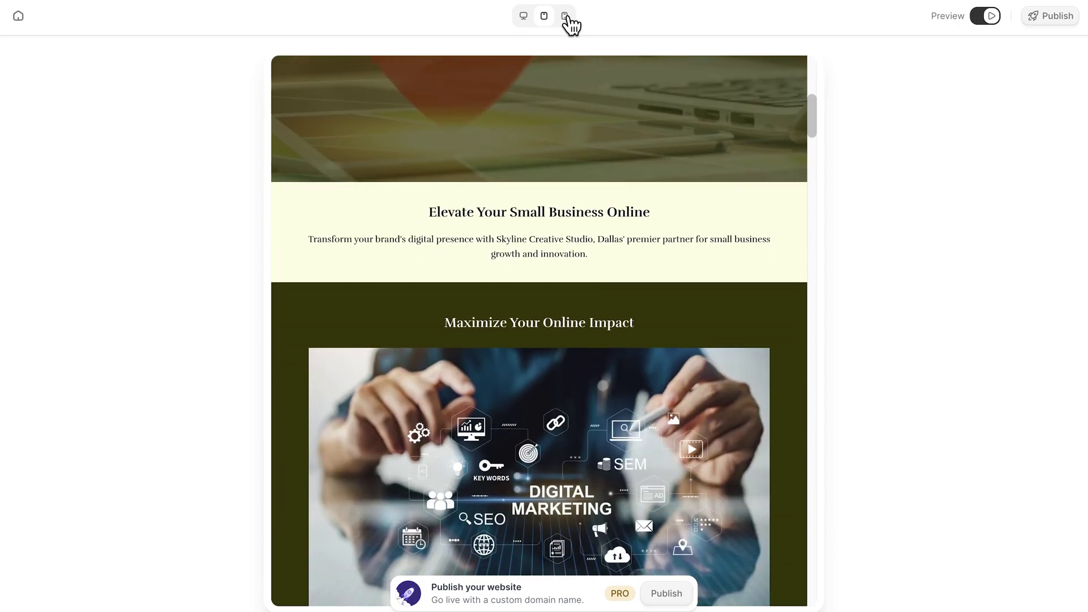
left_click(565, 16)
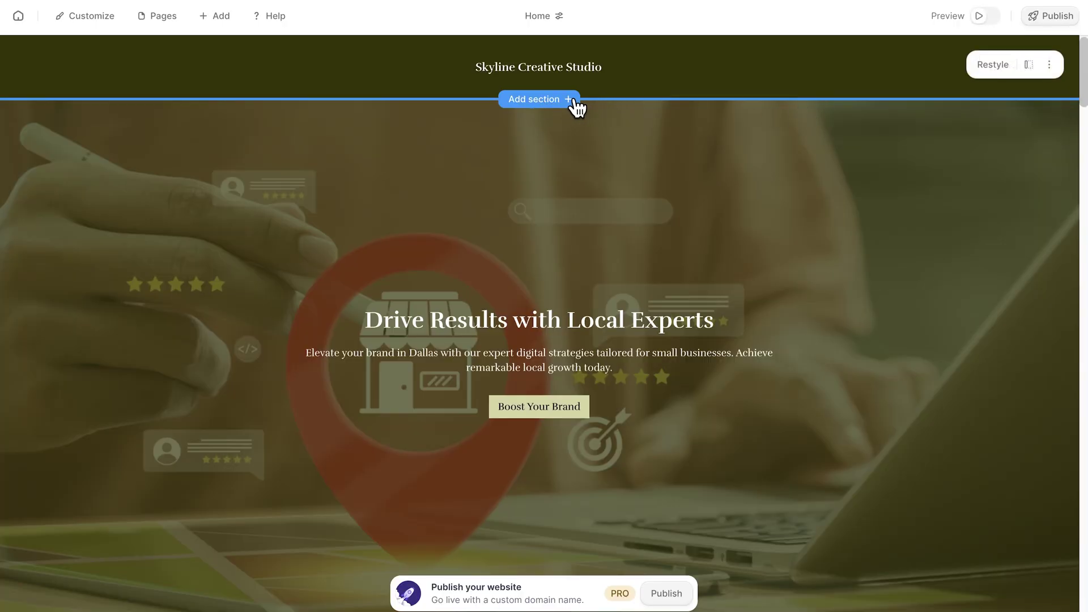
Browse the Banner, Services and Business hours section variants, returning each time to the section list.
left_click(565, 102)
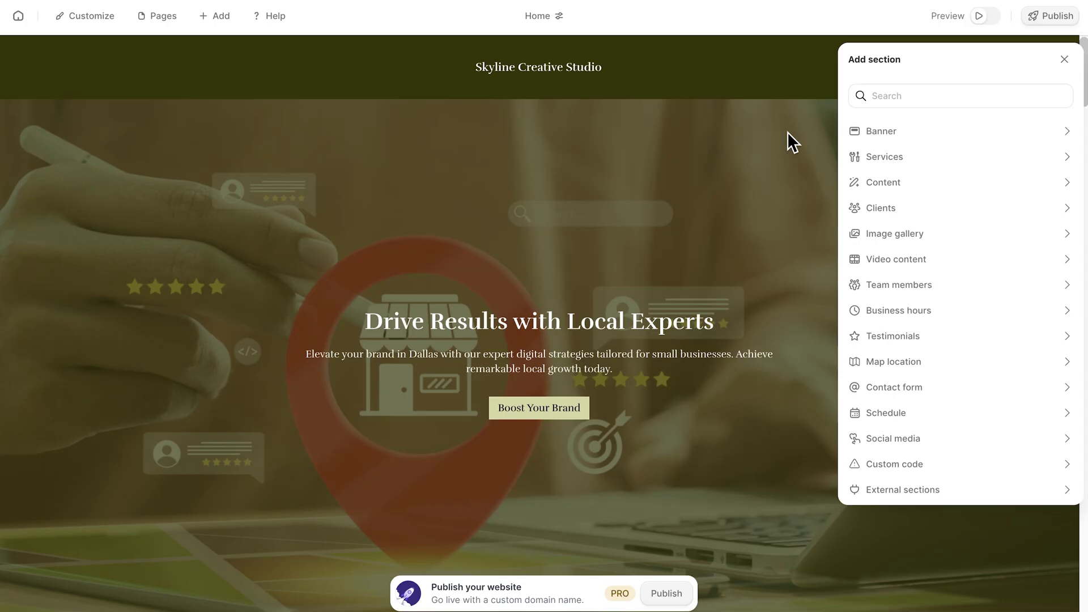
left_click(900, 132)
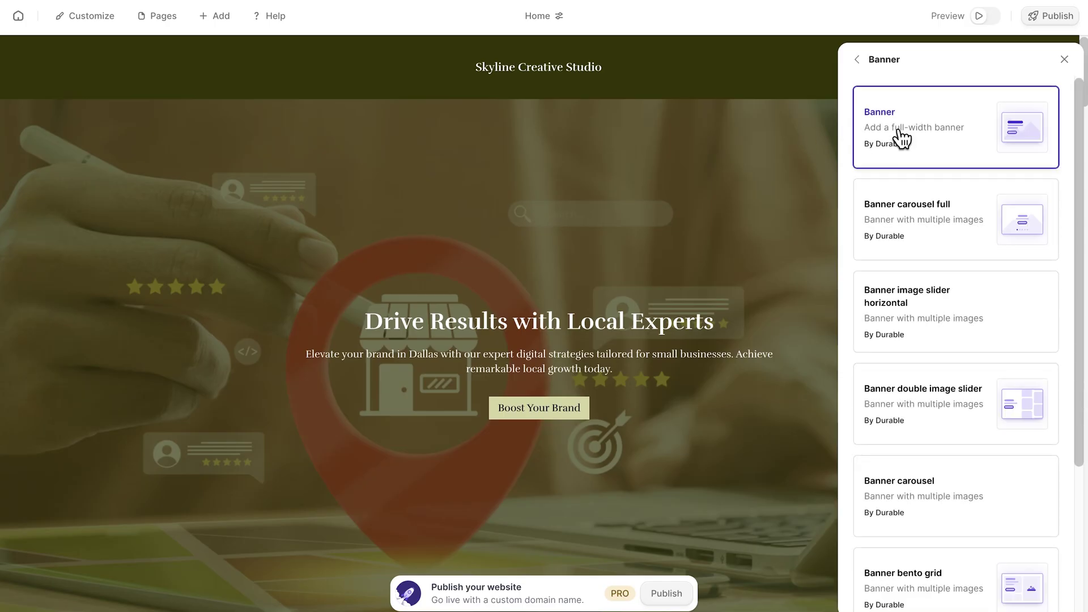
scroll(911, 170, "down", 1)
scroll(911, 170, "down", 1)
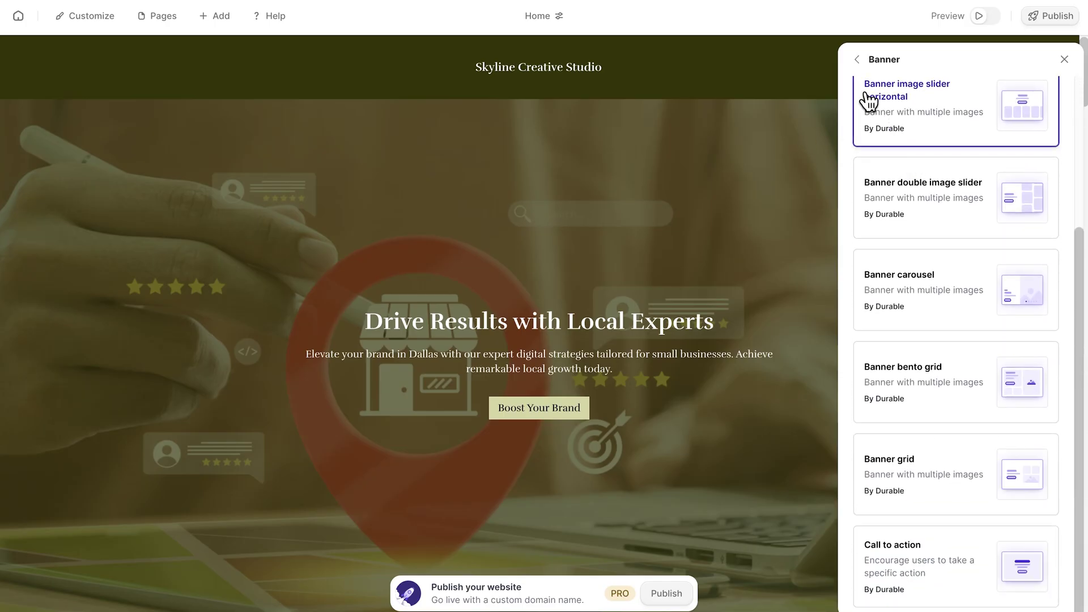
left_click(856, 58)
left_click(918, 168)
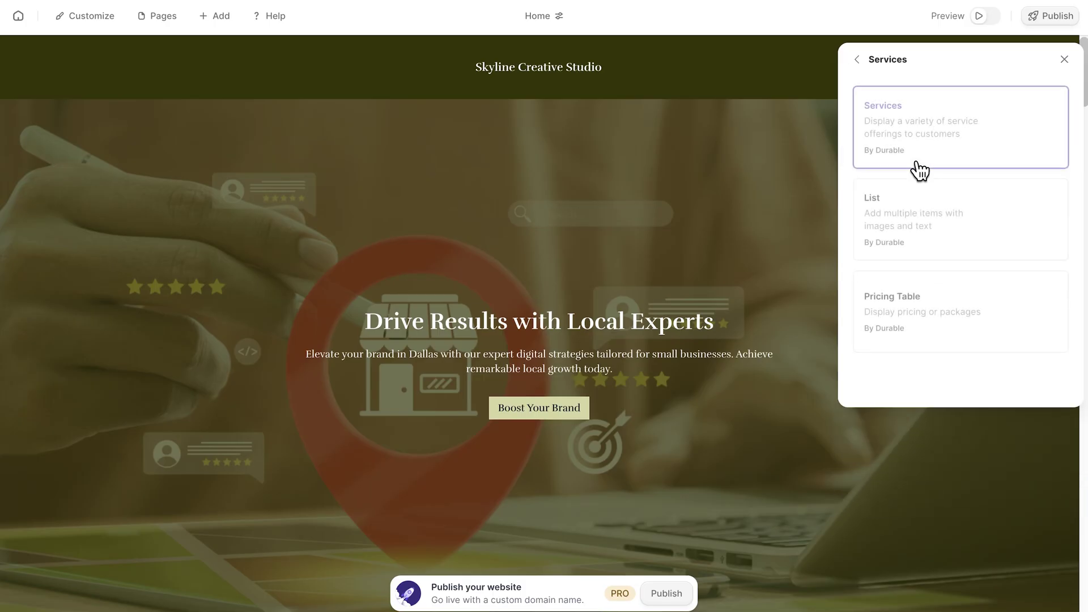
left_click(857, 59)
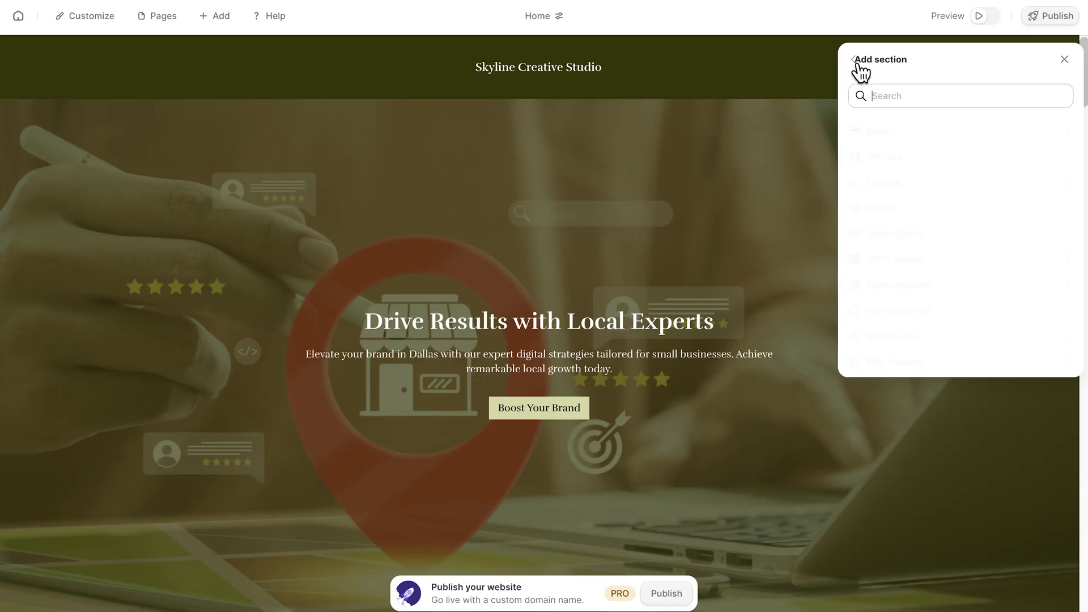
left_click(916, 321)
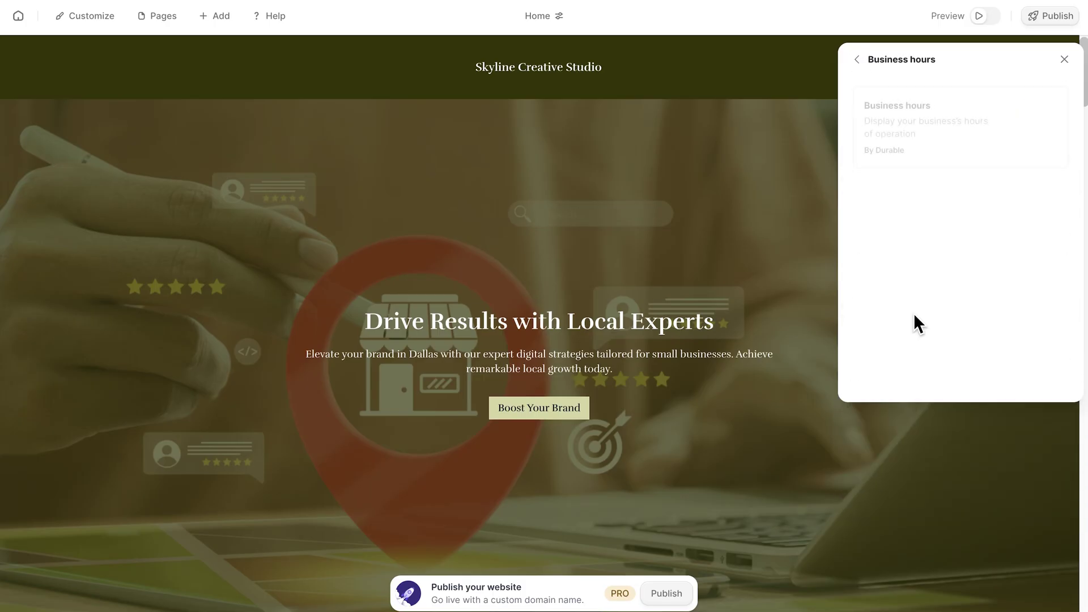
left_click(857, 61)
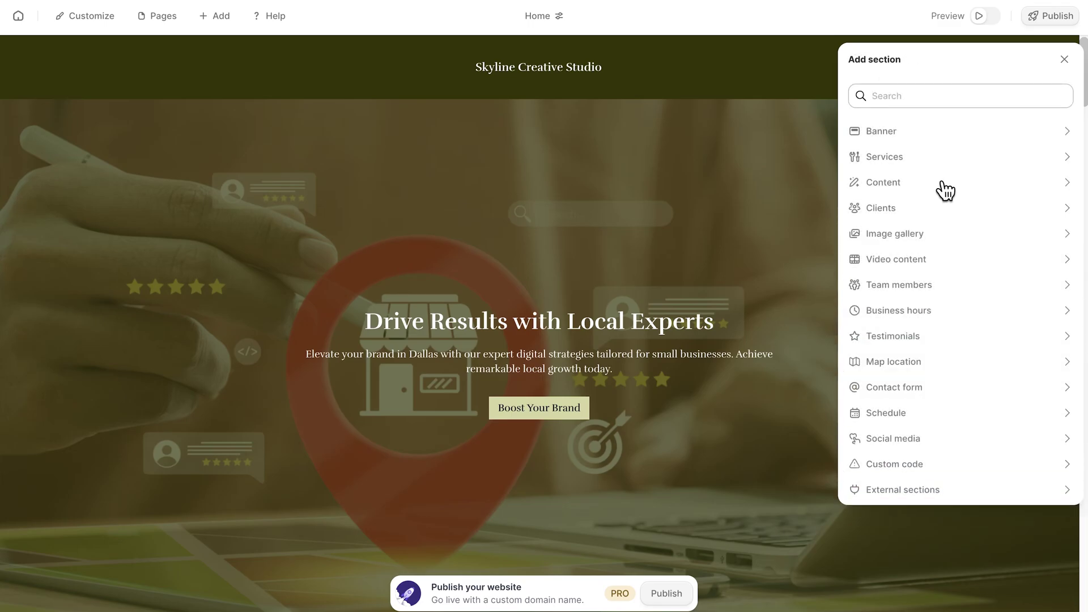
Close the Add section panel, scroll through the service cards, and return to the hero.
left_click(823, 151)
scroll(850, 113, "down", 10)
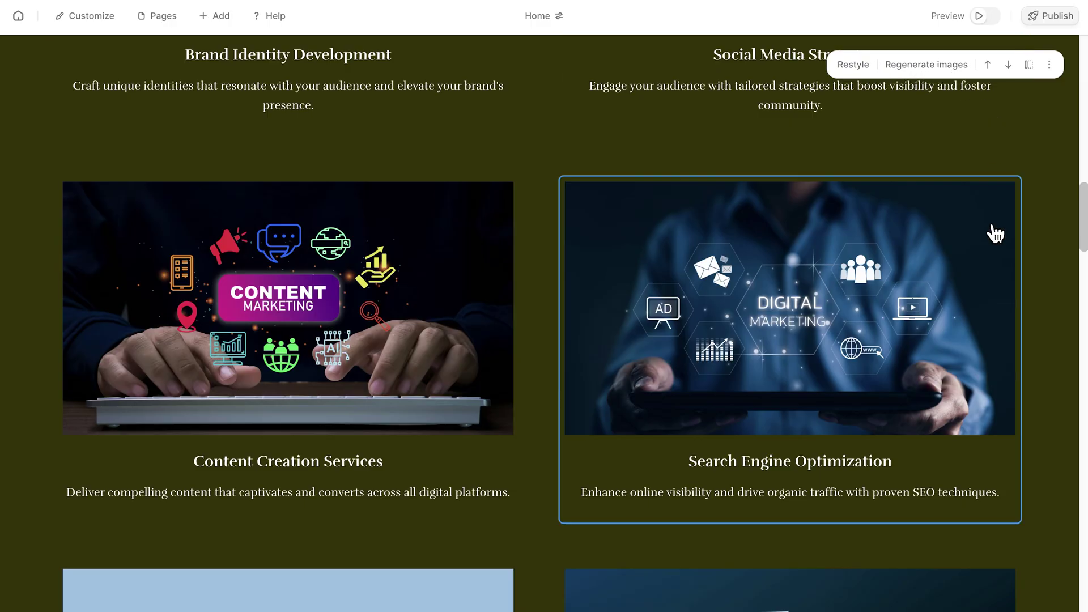
scroll(995, 250, "down", 1)
scroll(996, 250, "up", 6)
scroll(1001, 244, "up", 10)
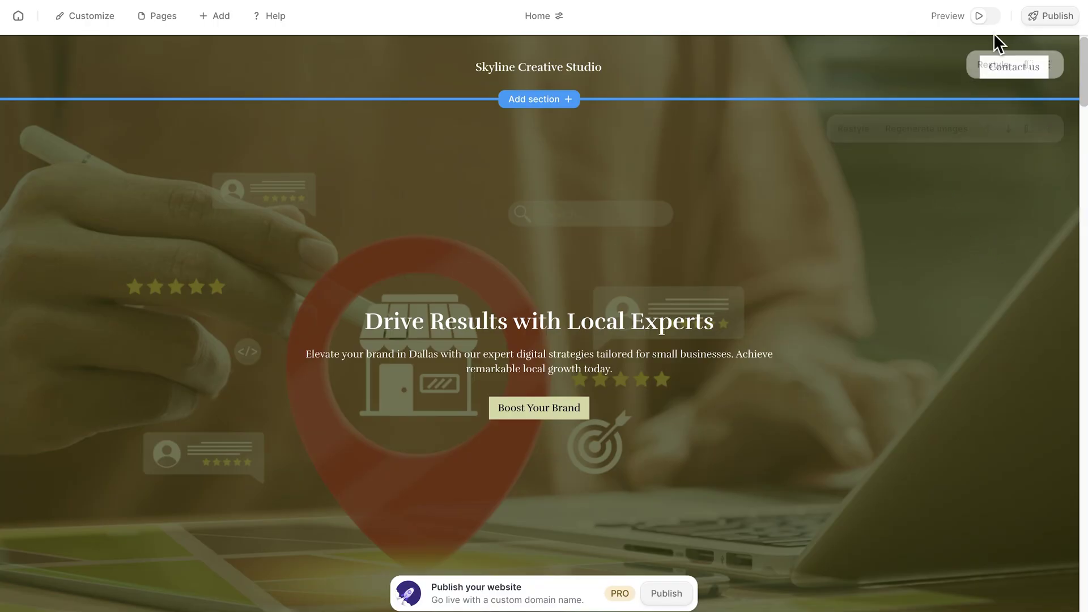
left_click(1034, 23)
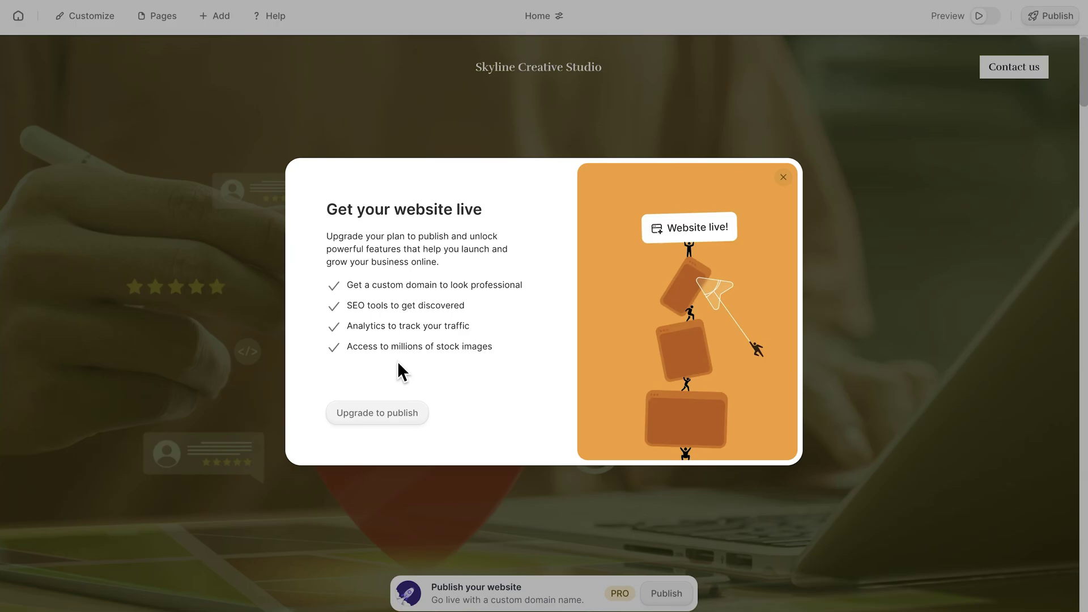
left_click(784, 174)
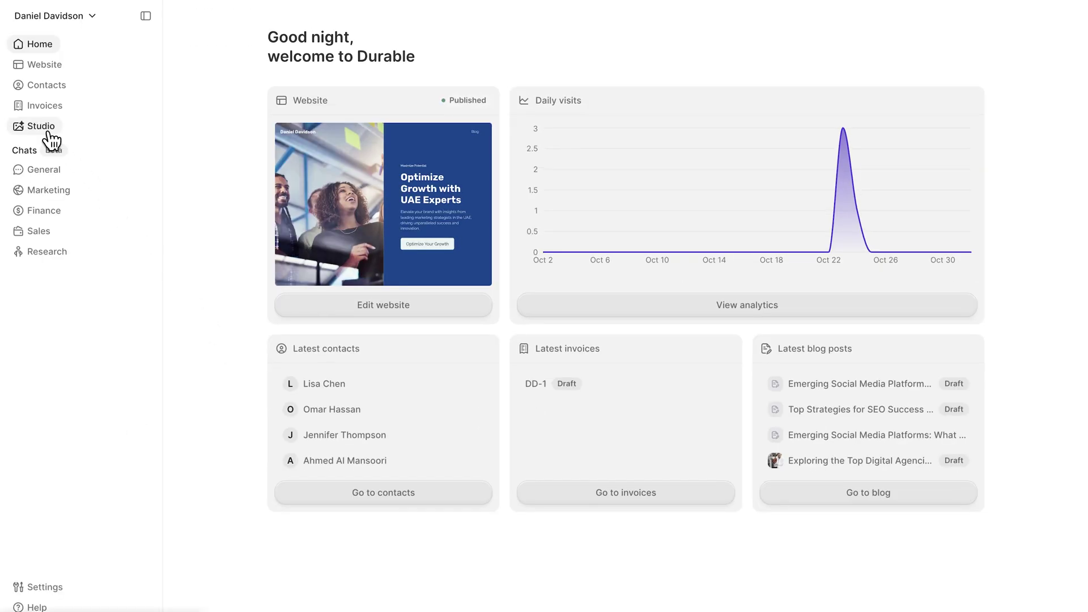
In Studio's Create a logo picker, scroll the style grid, select Nova, and close it.
left_click(49, 134)
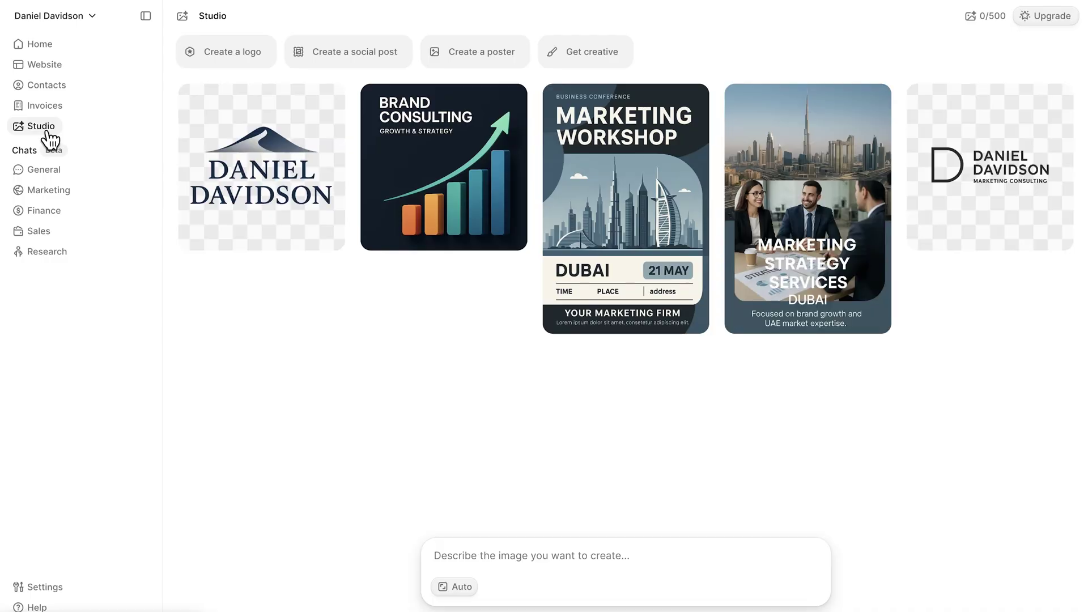
left_click(226, 51)
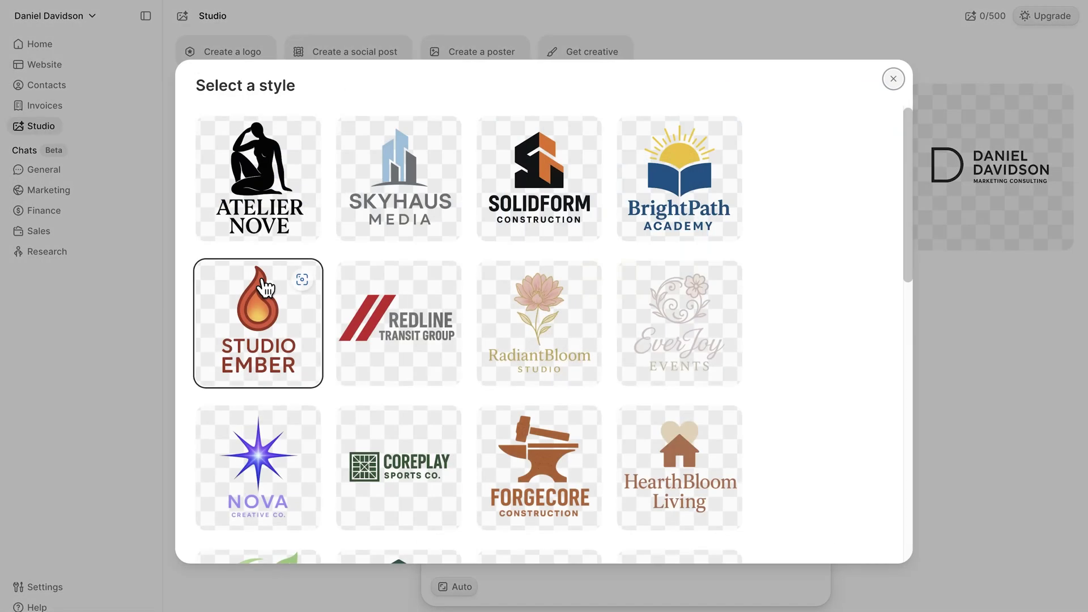
scroll(264, 288, "down", 4)
left_click(264, 288)
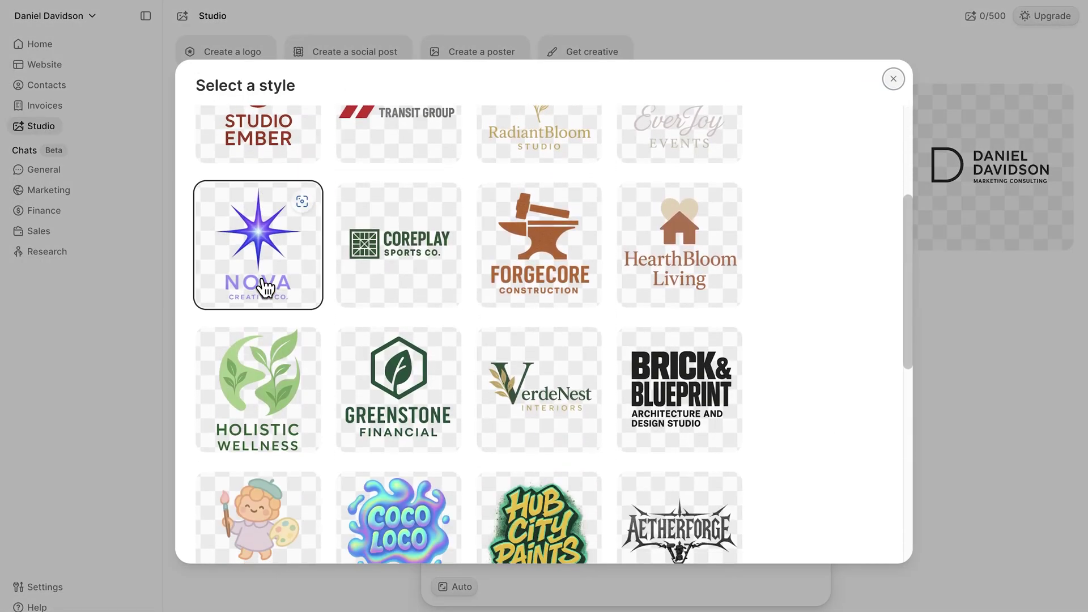
scroll(264, 288, "down", 10)
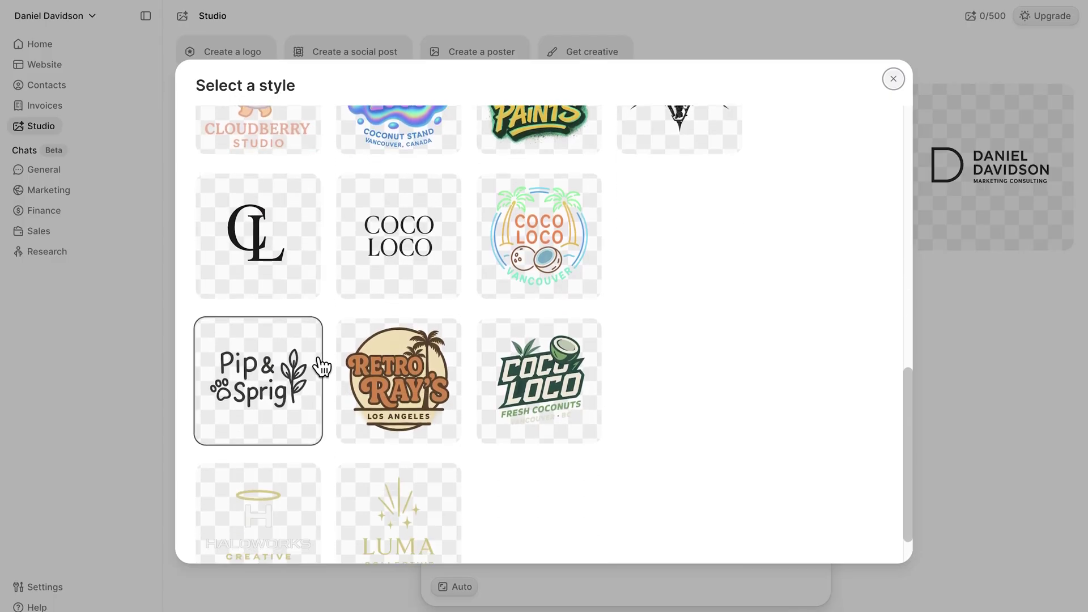
scroll(737, 283, "down", 2)
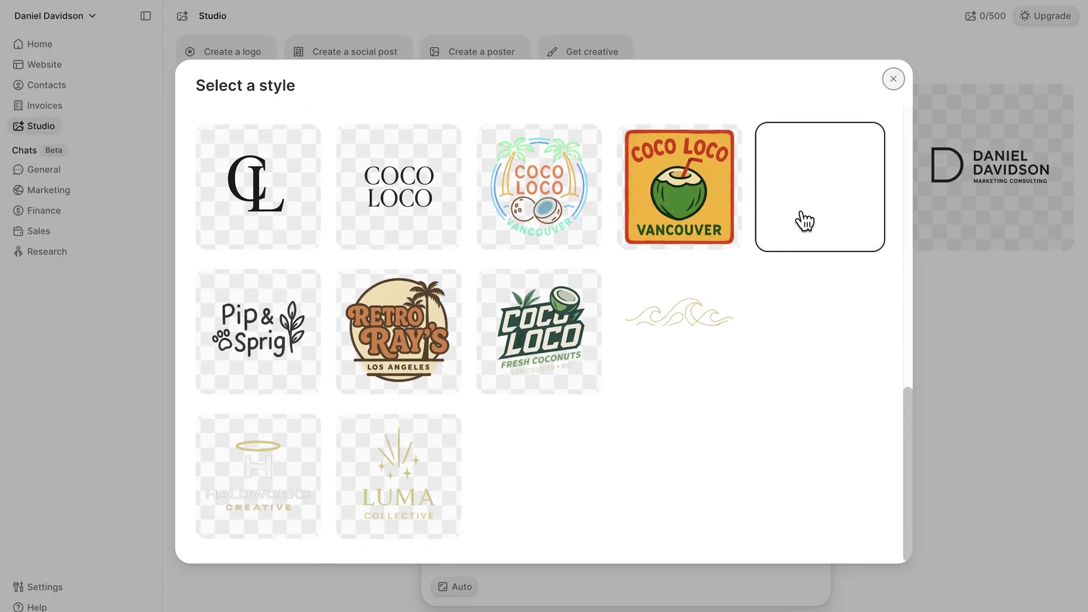
left_click(893, 79)
Scroll through the social post style gallery, then close it.
left_click(345, 61)
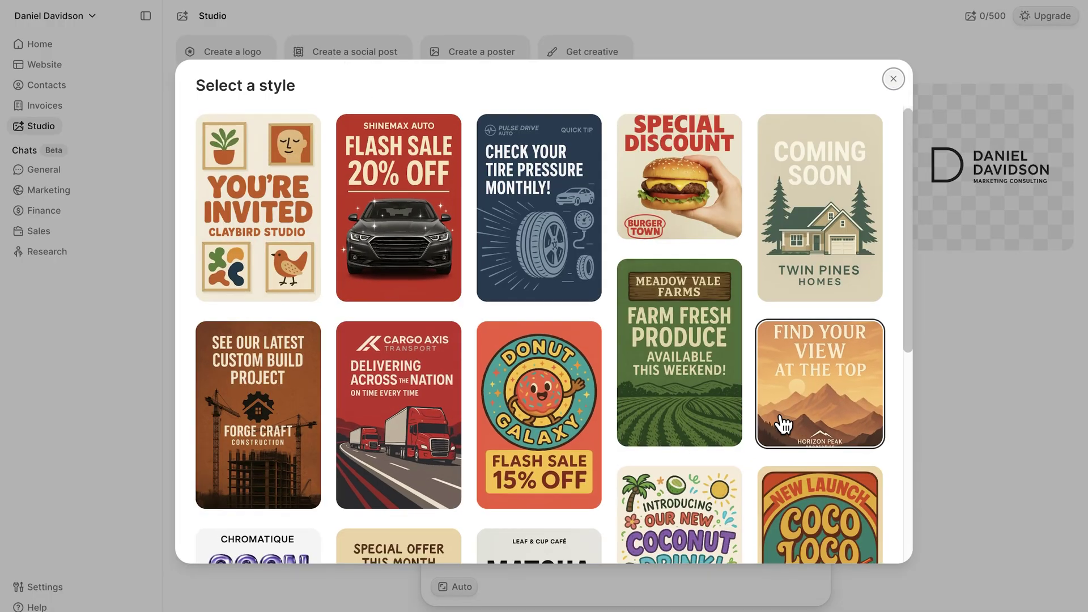
scroll(784, 424, "down", 7)
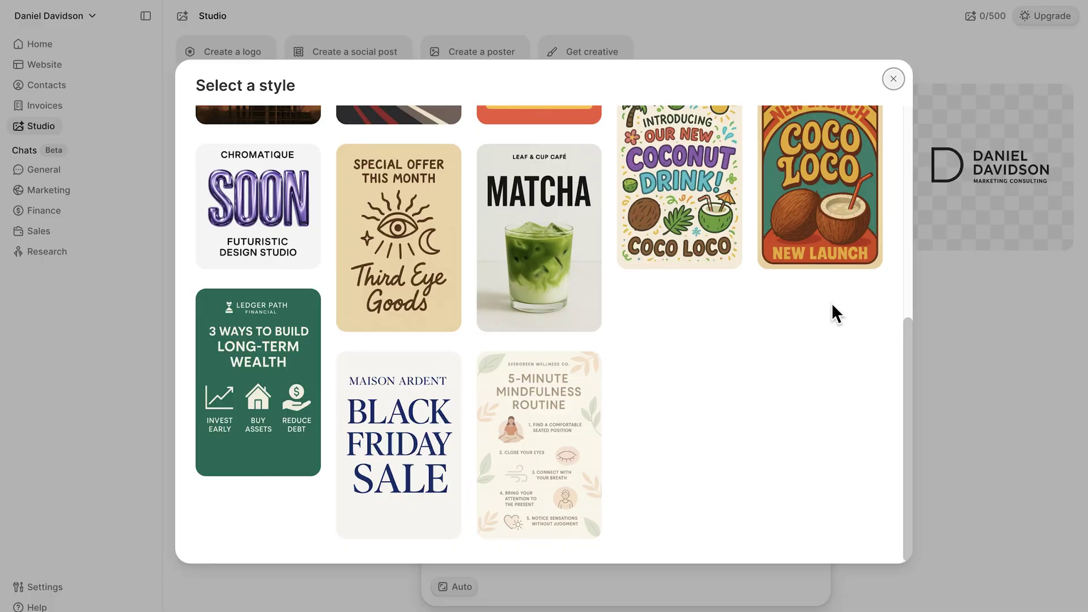
left_click(893, 78)
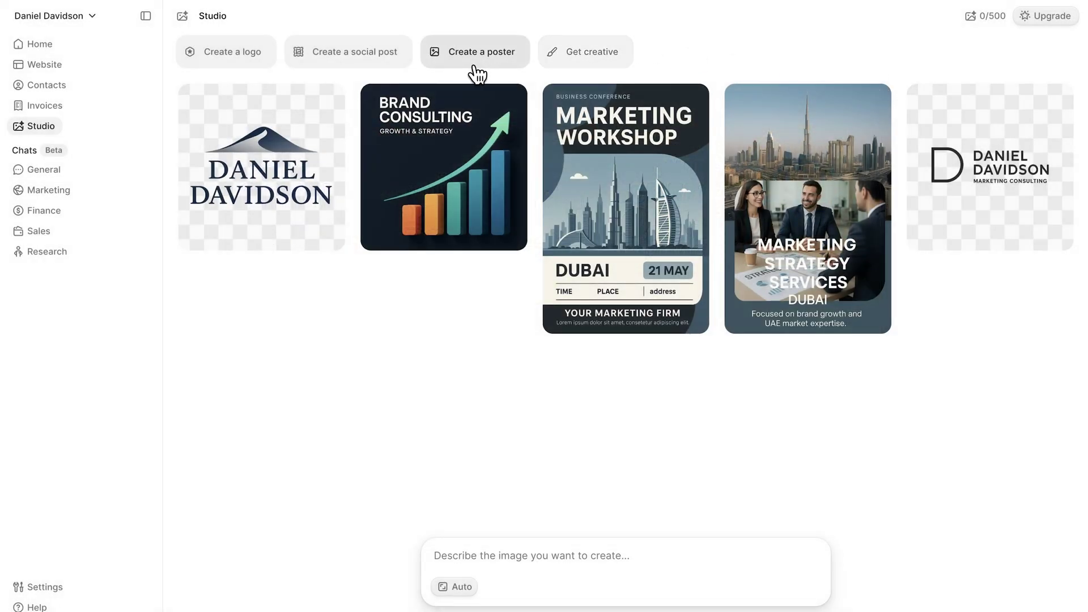
Scroll through the poster style gallery, then close it.
left_click(477, 74)
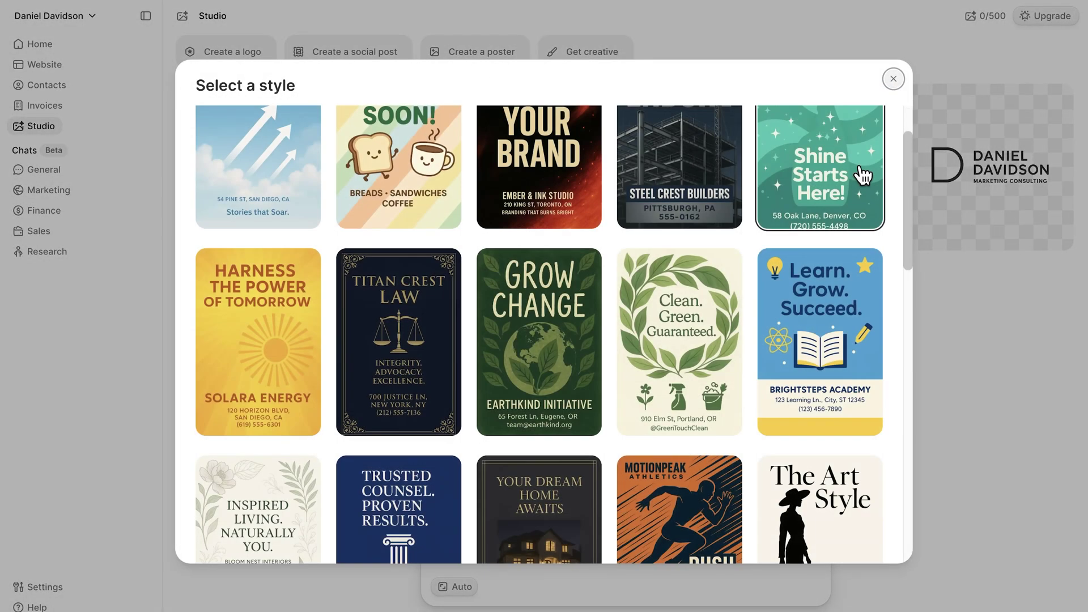
scroll(893, 256, "down", 3)
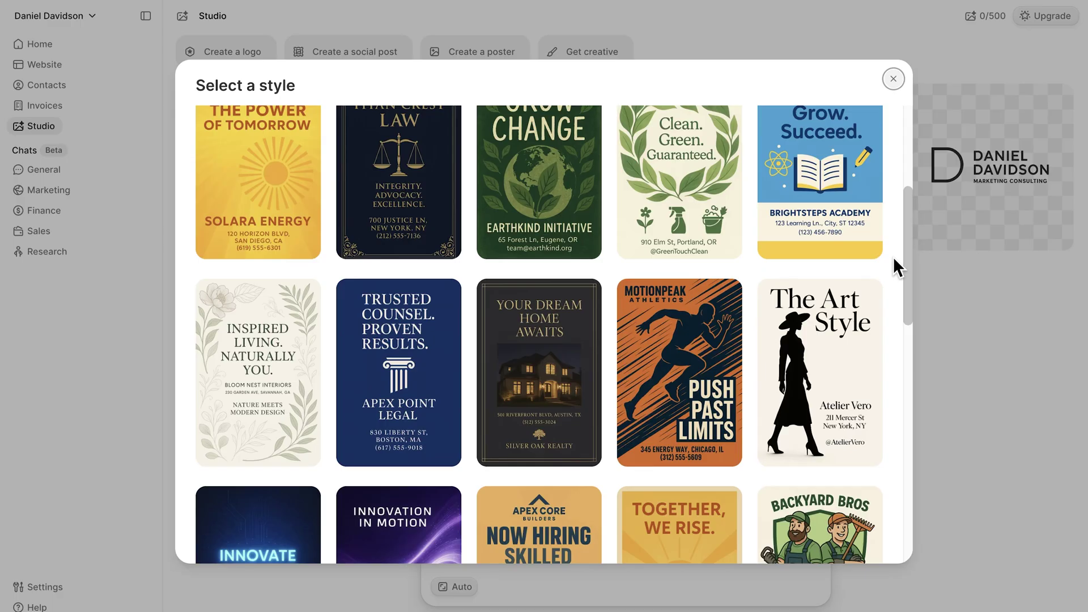
scroll(893, 257, "down", 12)
left_click(893, 82)
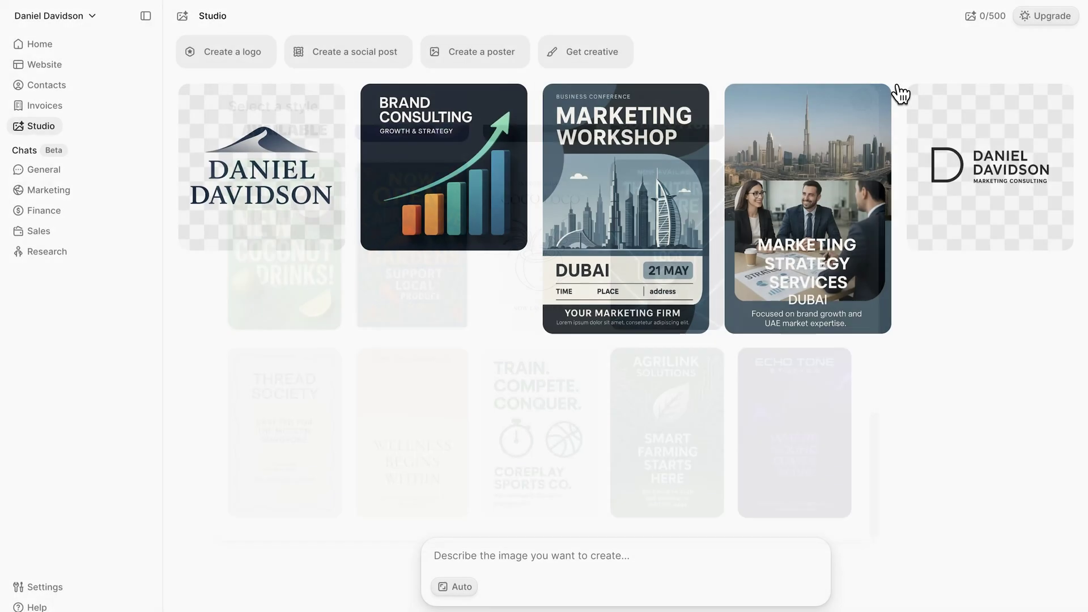
Preview the creative image styles, then close the Select a style picker.
left_click(615, 53)
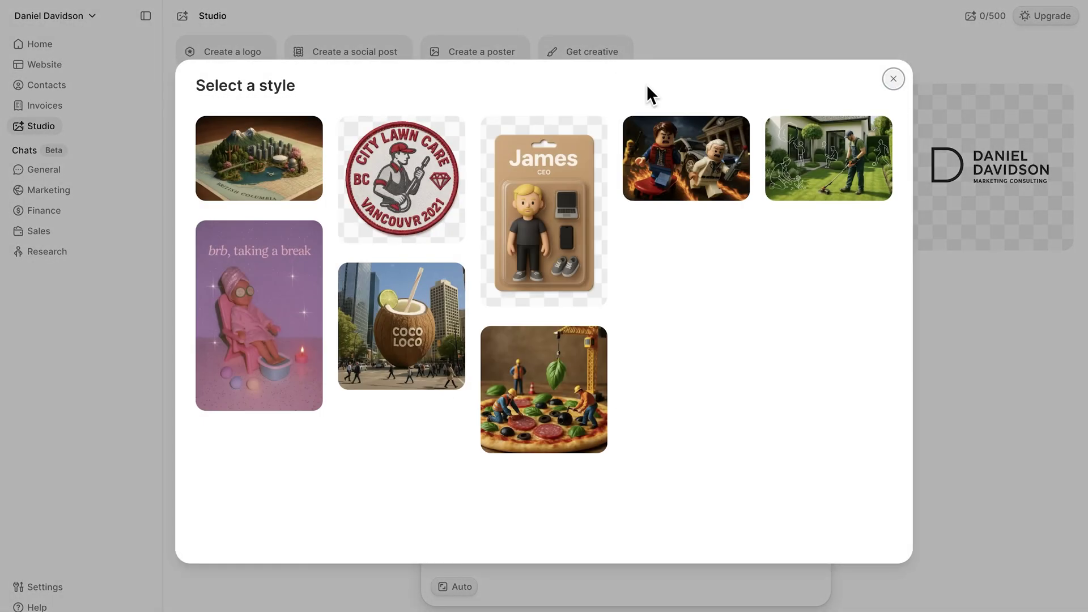
left_click(889, 84)
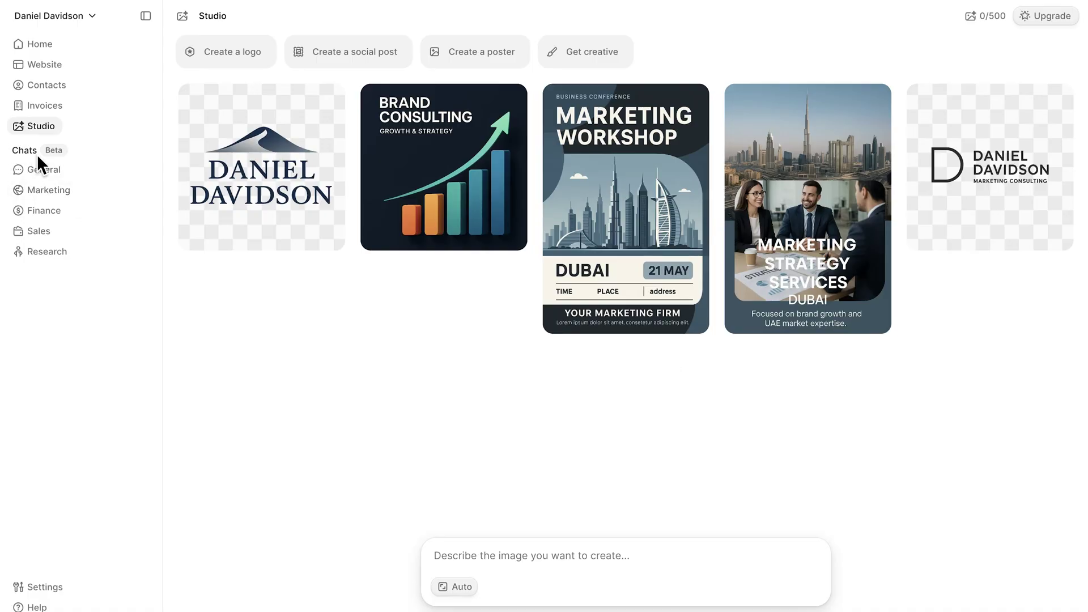
Browse the Marketing, Finance, Sales and Research AI chats, then return to Marketing.
left_click(46, 191)
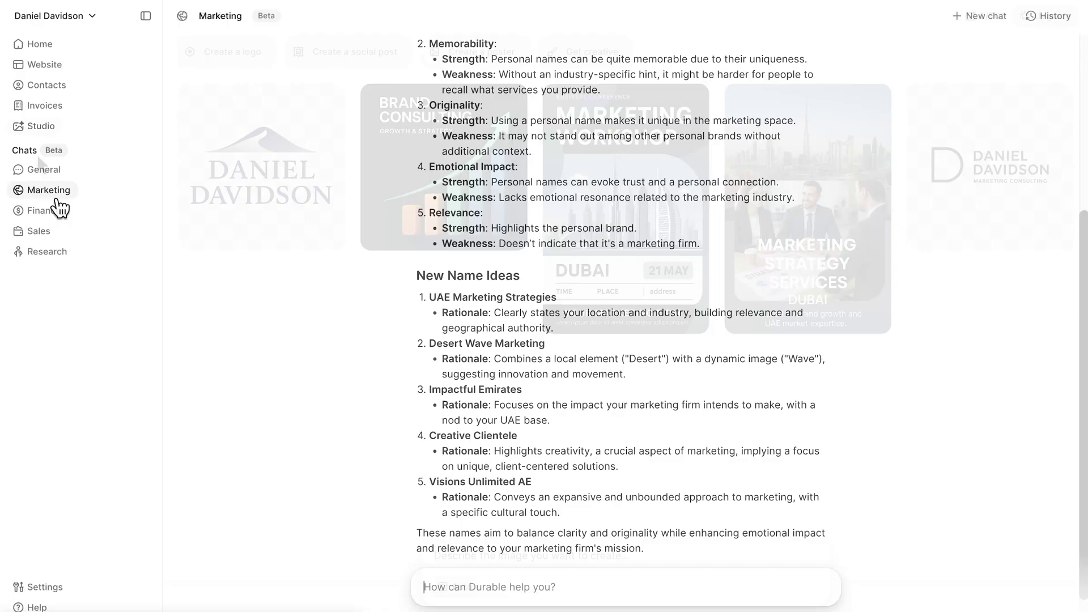
scroll(352, 221, "up", 6)
left_click(44, 211)
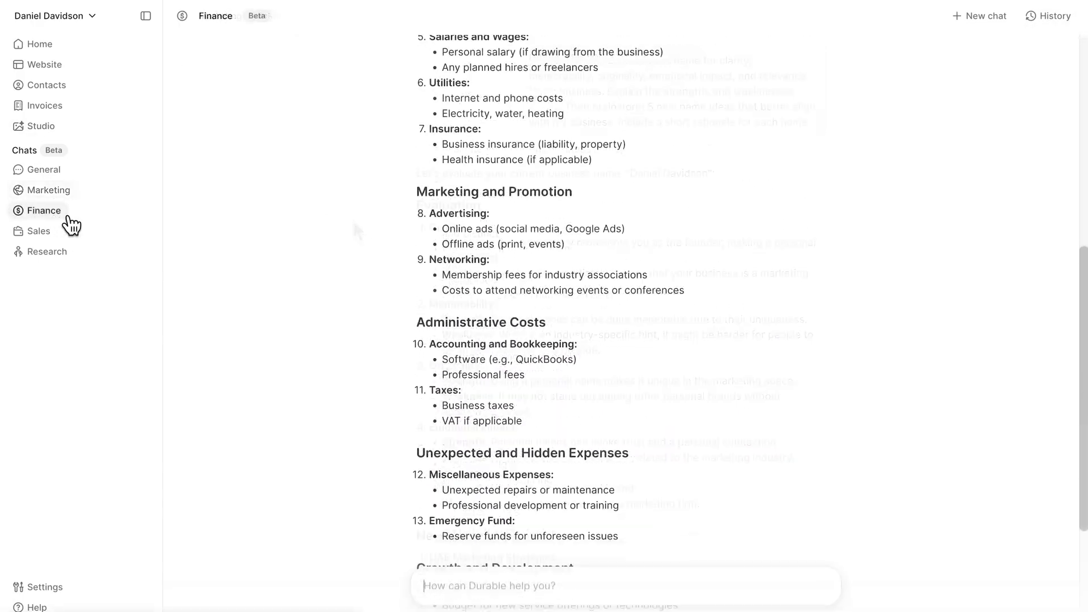
left_click(39, 230)
scroll(386, 233, "up", 3)
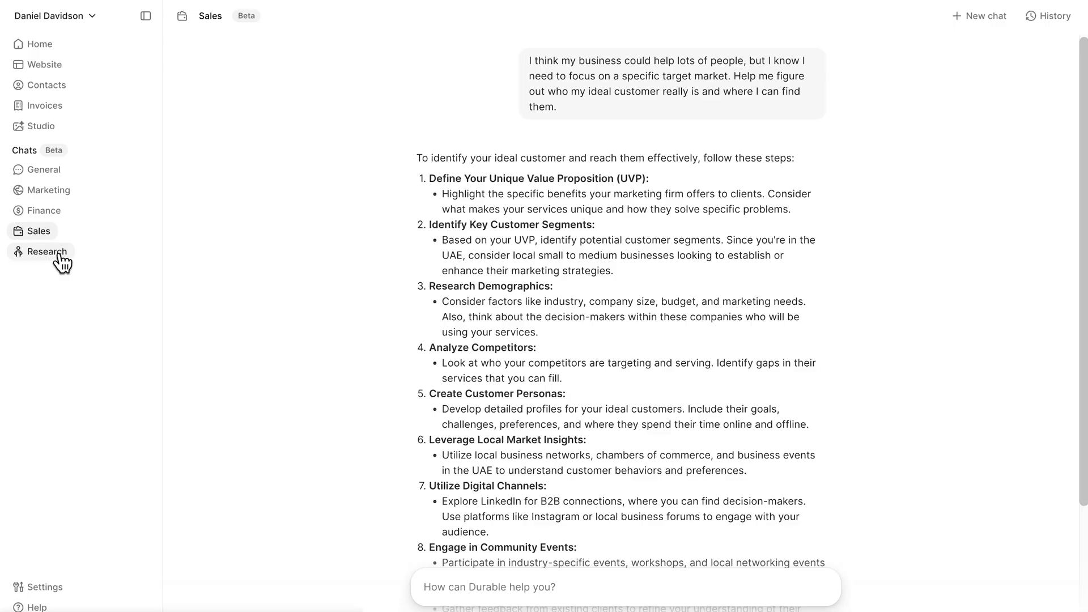
left_click(59, 256)
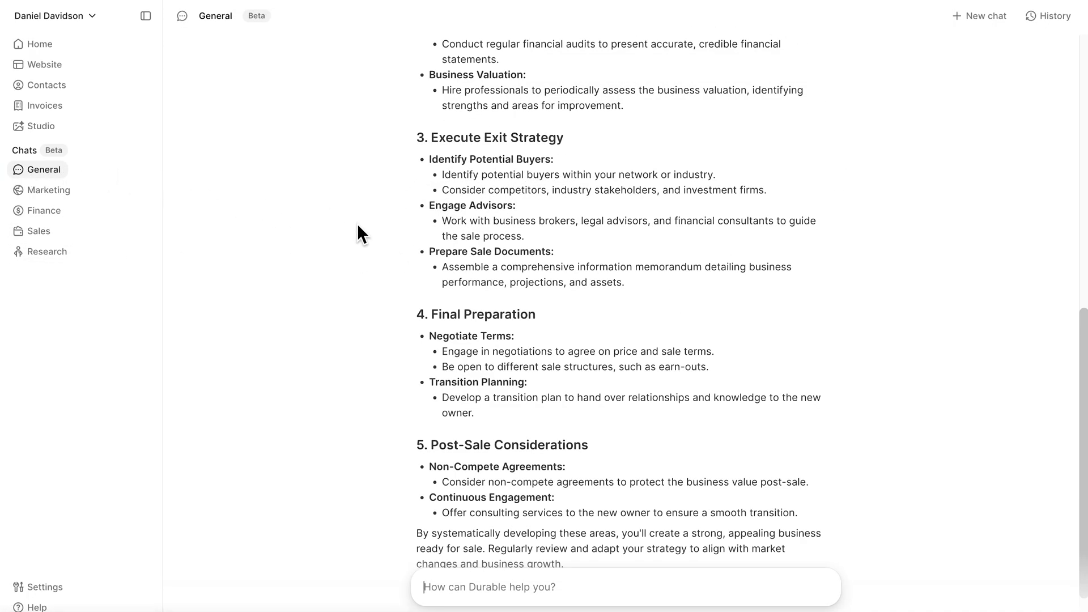
scroll(361, 226, "down", 1)
scroll(364, 230, "up", 15)
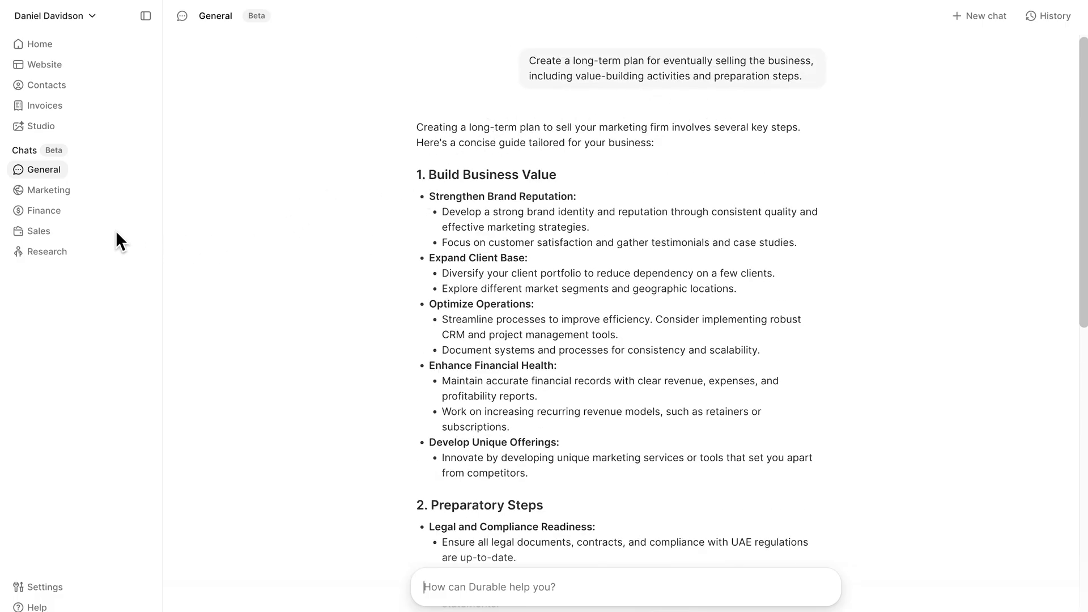
left_click(59, 209)
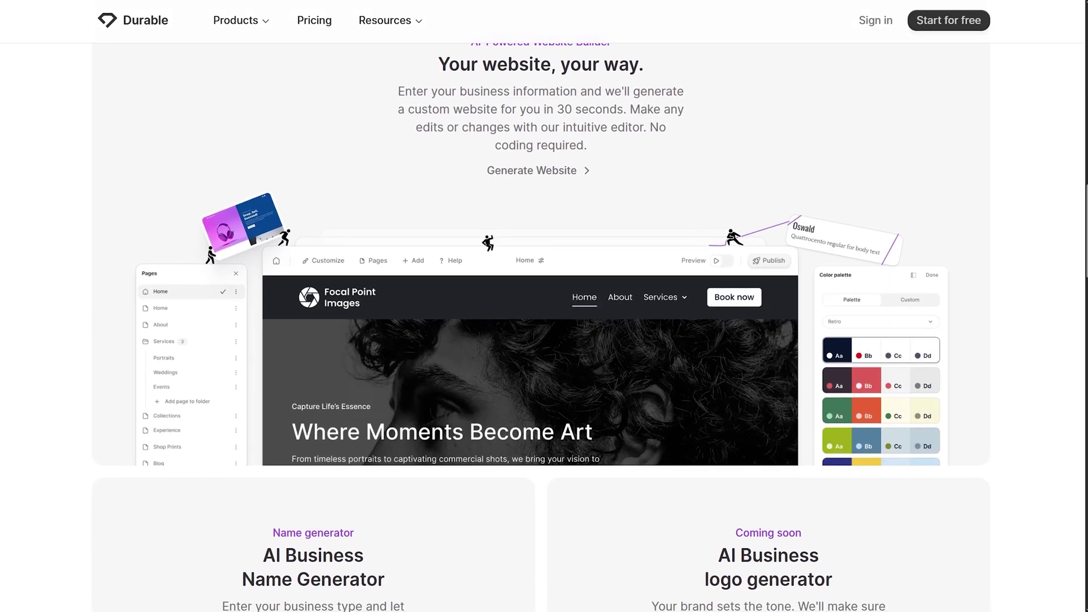
scroll(541, 283, "down", 3)
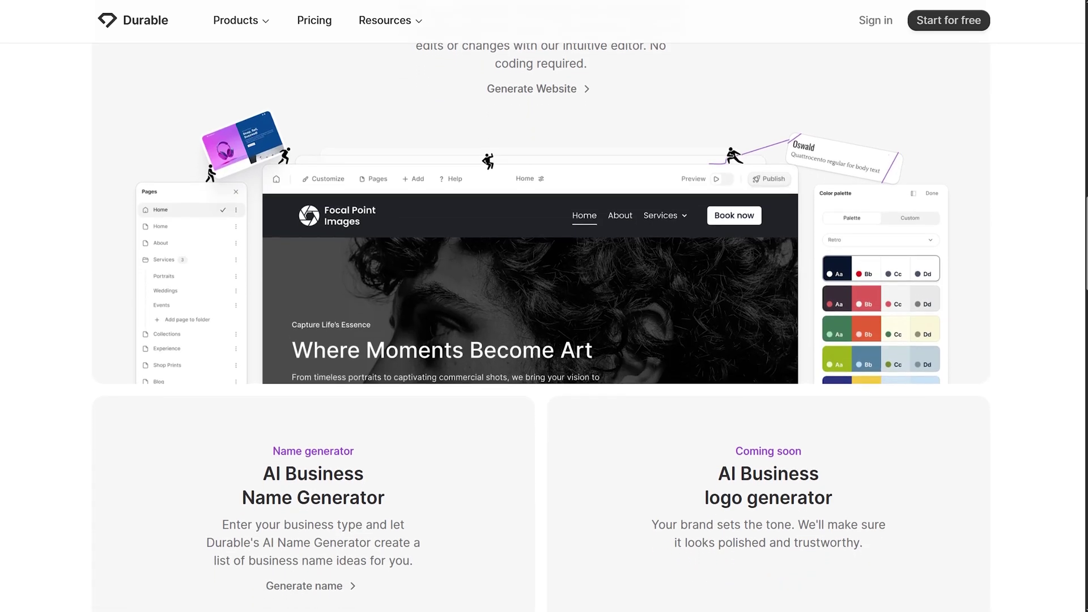
Generate the website and scroll its preview to the 'Drive Results with Local Experts' hero.
left_click(715, 446)
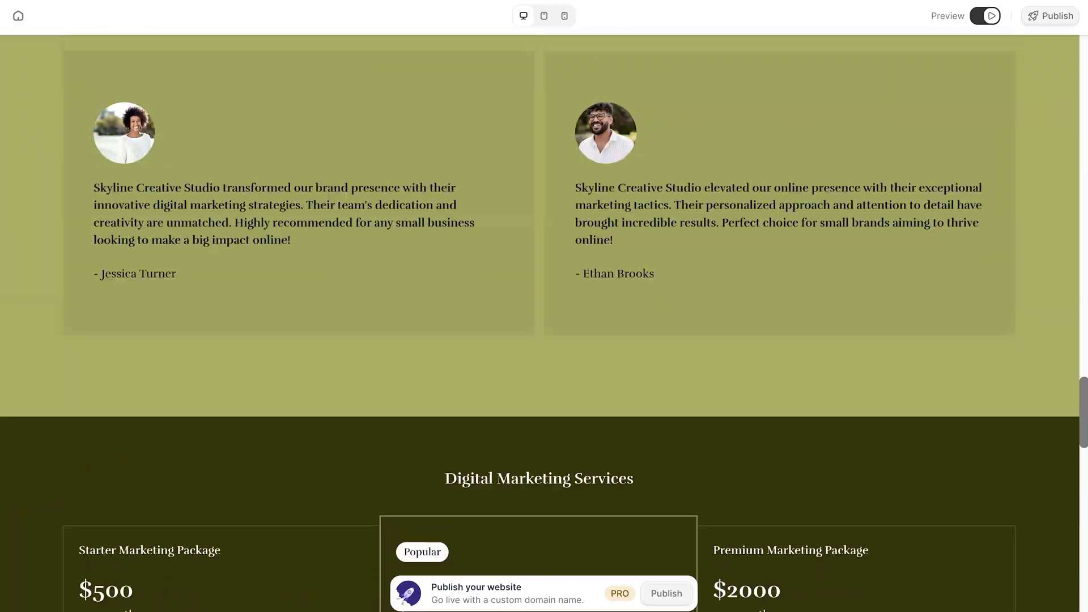
scroll(541, 283, "up", 10)
scroll(541, 283, "up", 3)
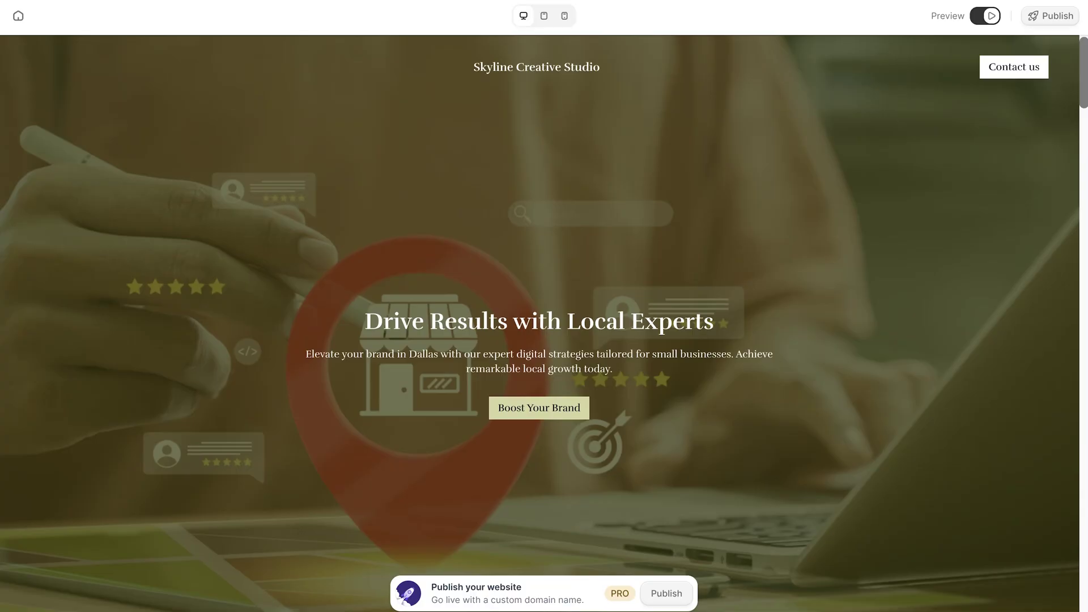